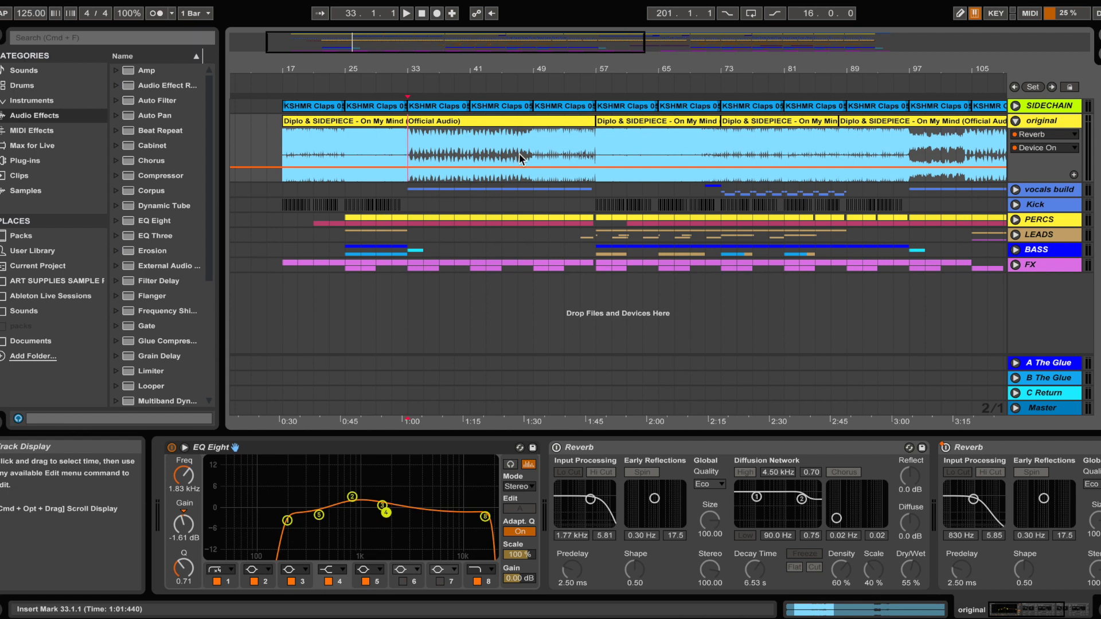
- Review the effects chain on the original track, from EQ Eight through both Reverbs, alongside the full arrangement
{"action": "left_click", "coordinate": [1037, 123]}
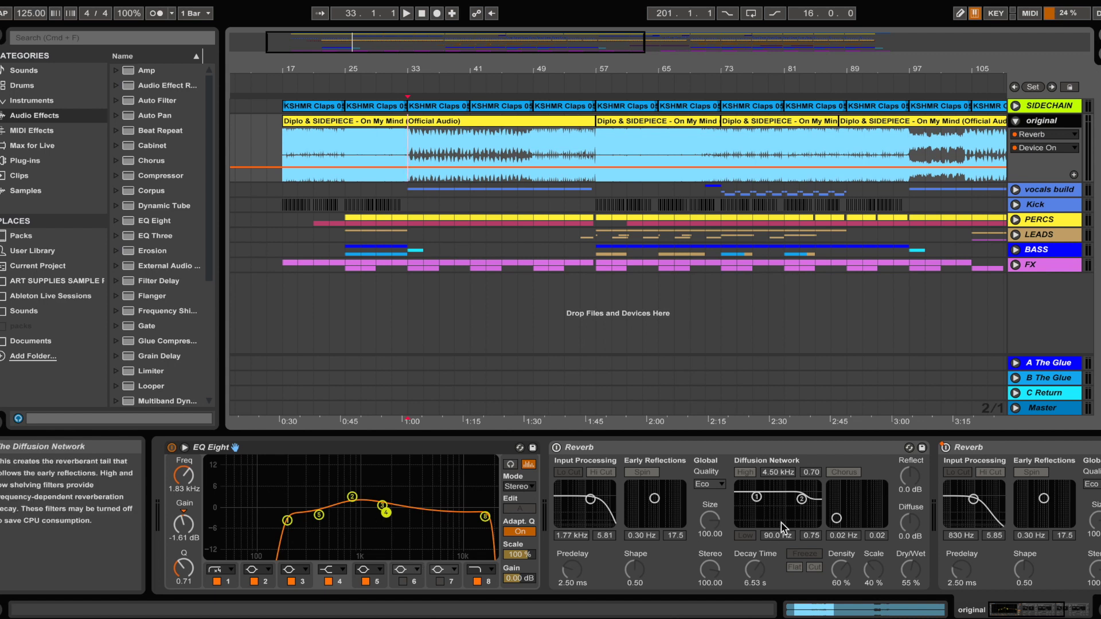
{"action": "left_click", "coordinate": [990, 616]}
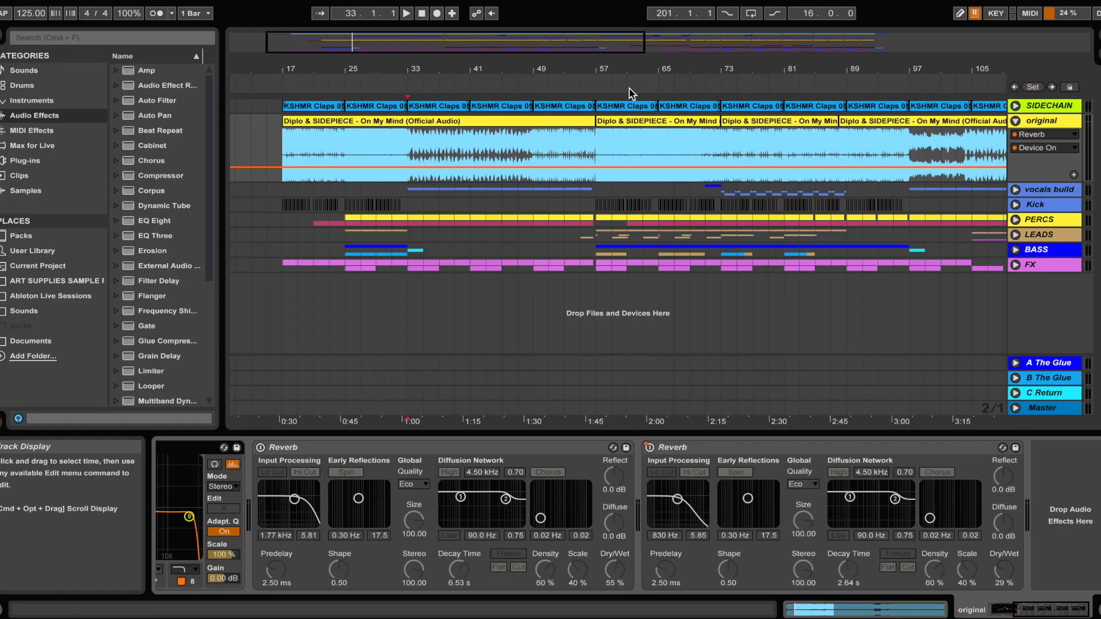
{"action": "left_click_drag", "start_coordinate": [623, 71], "coordinate": [441, 68]}
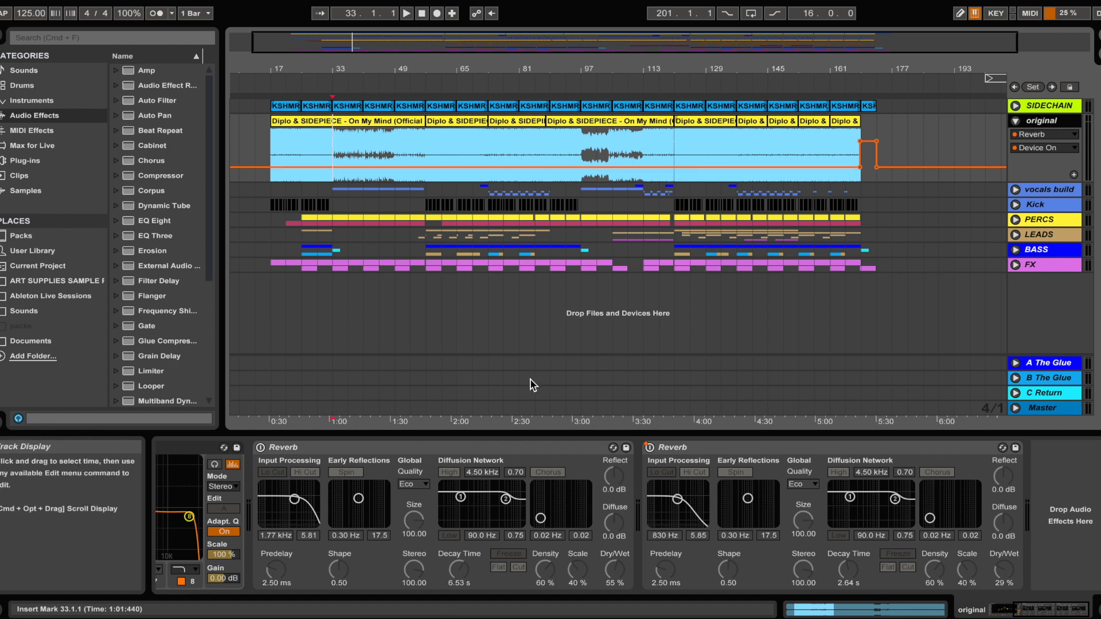
{"action": "left_click_drag", "start_coordinate": [1064, 611], "coordinate": [875, 590]}
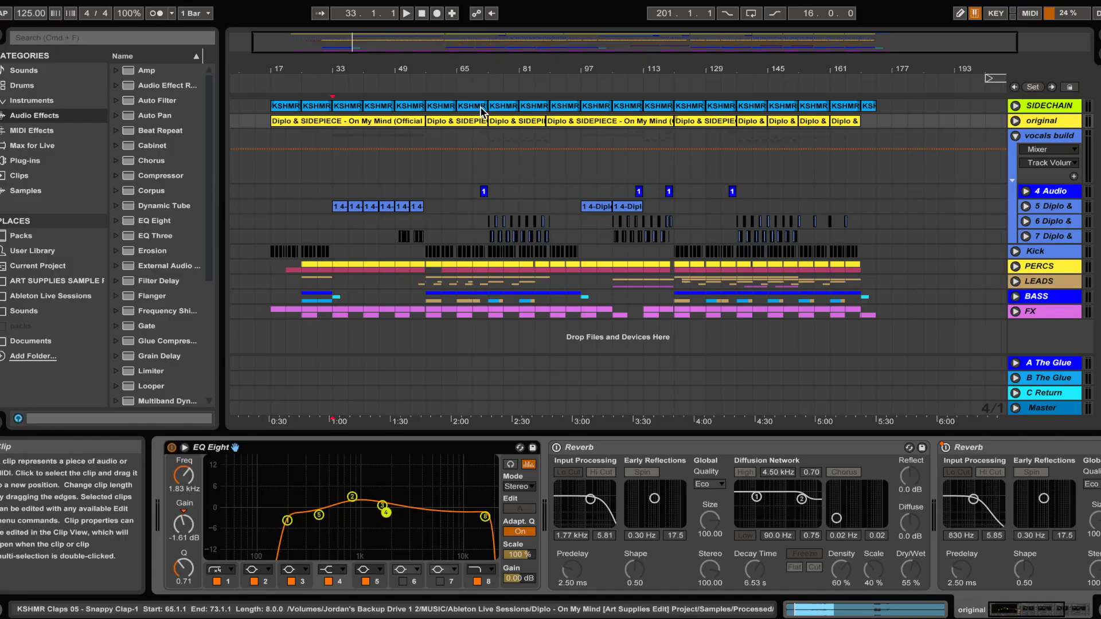
- Show the mixer section, solo track 5 in the vocals build group, and play from its clip at bar 97
{"action": "left_click_drag", "start_coordinate": [484, 68], "coordinate": [635, 125]}
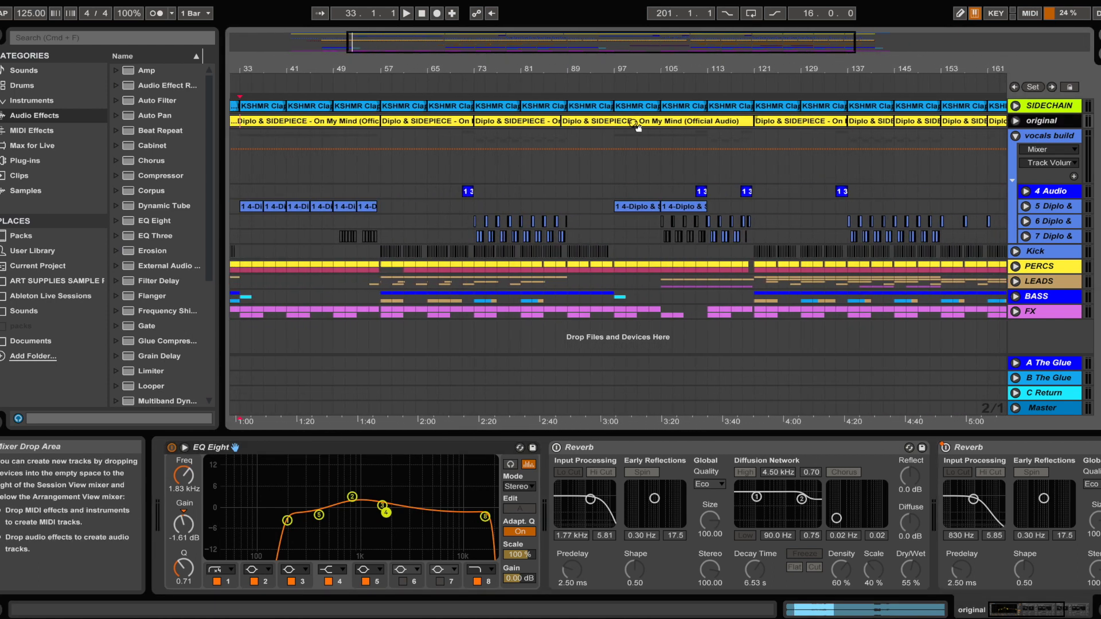
{"action": "left_click", "coordinate": [1026, 206]}
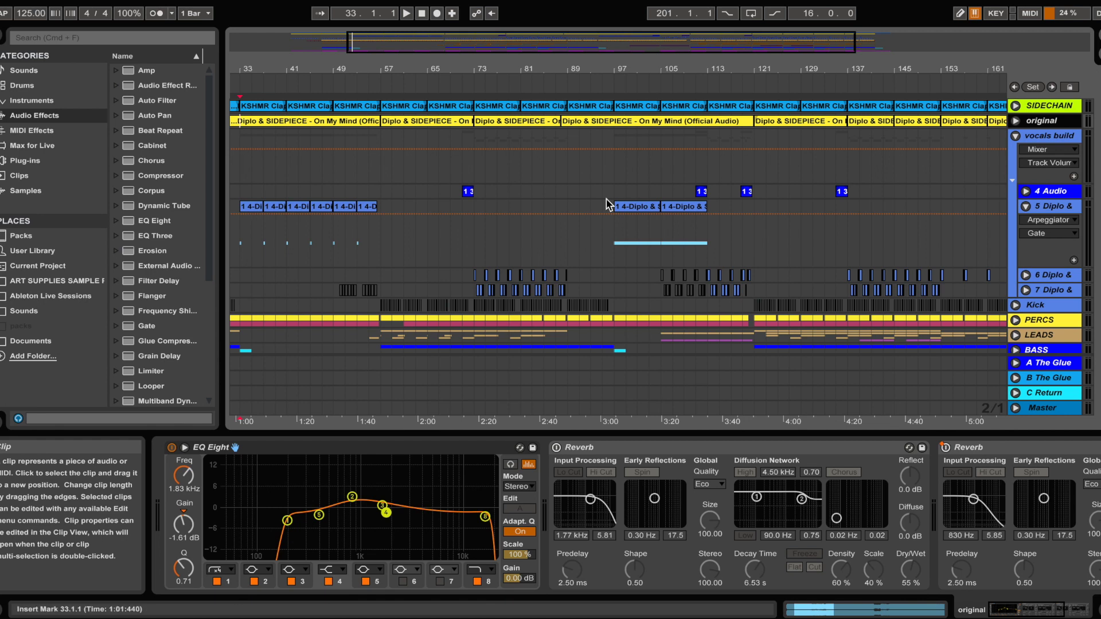
{"action": "left_click", "coordinate": [622, 207]}
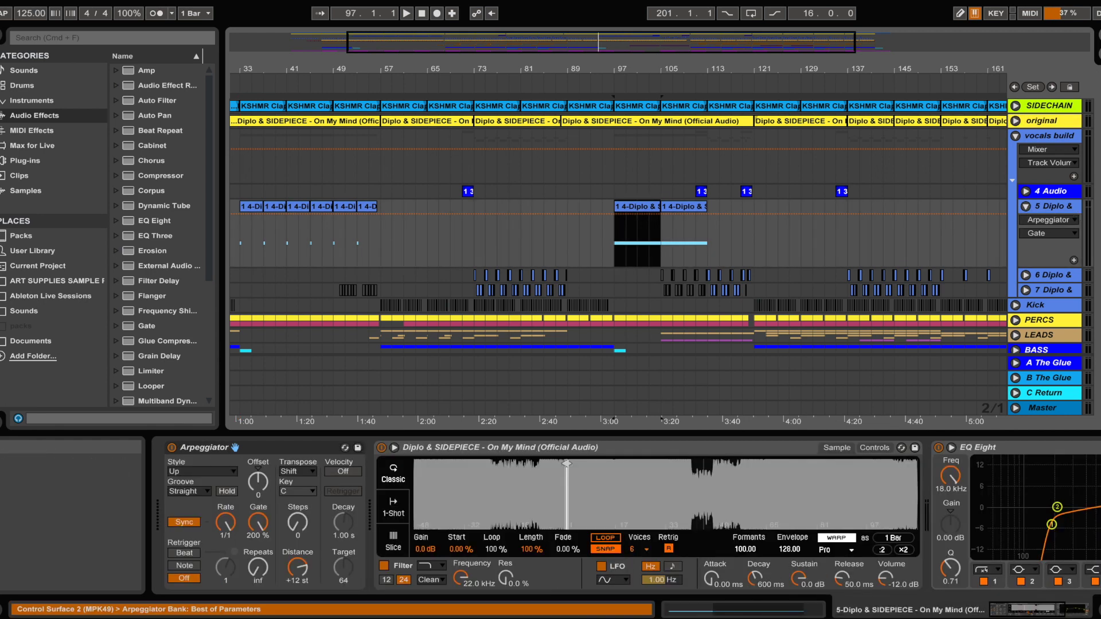
{"action": "left_click", "coordinate": [1089, 422]}
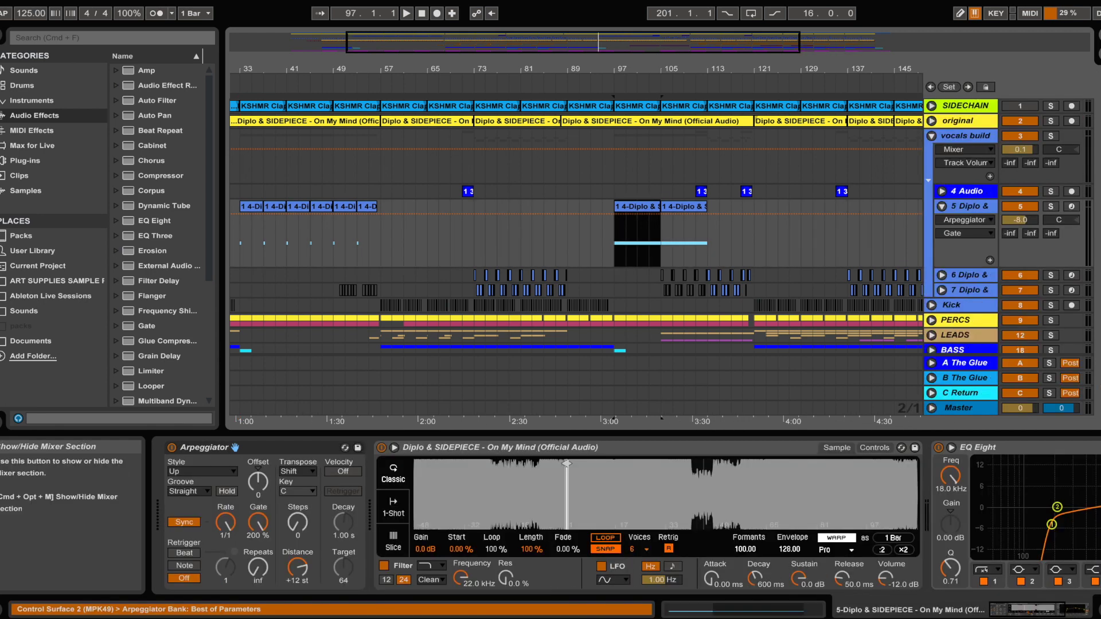
{"action": "left_click", "coordinate": [1051, 208]}
{"action": "key", "text": "space"}
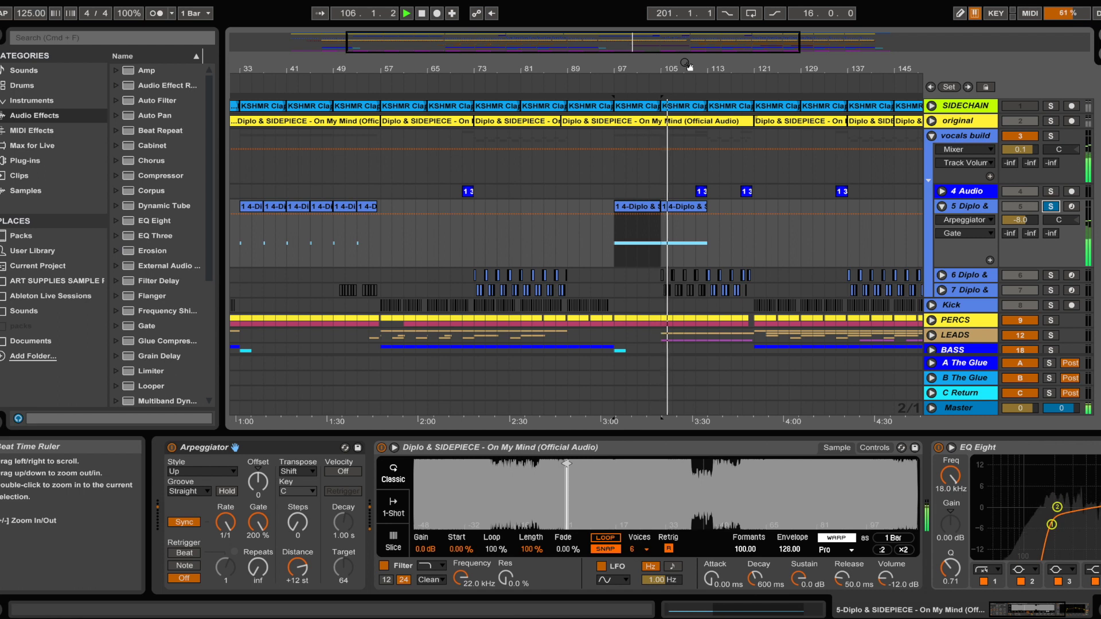
- Audition track 5 from its clip at bar 33 while examining its devices and the vocals build group's effects, and fold the track
{"action": "left_click", "coordinate": [970, 207]}
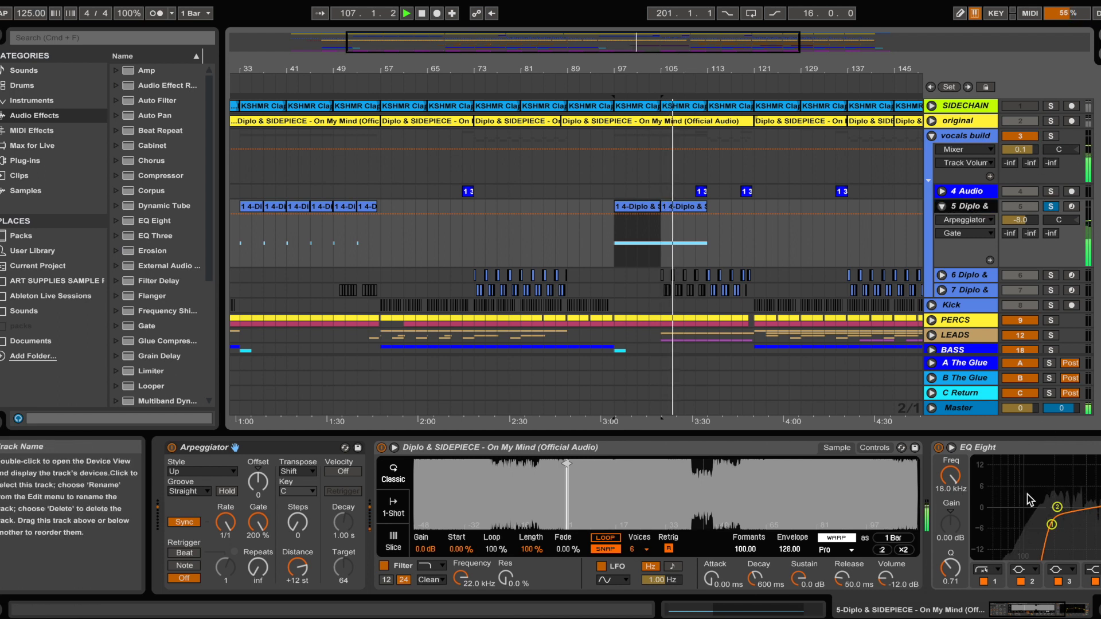
{"action": "mouse_move", "coordinate": [1047, 607]}
{"action": "left_mouse_down"}
{"action": "mouse_move", "coordinate": [1077, 613]}
{"action": "mouse_move", "coordinate": [1032, 613]}
{"action": "left_mouse_up"}
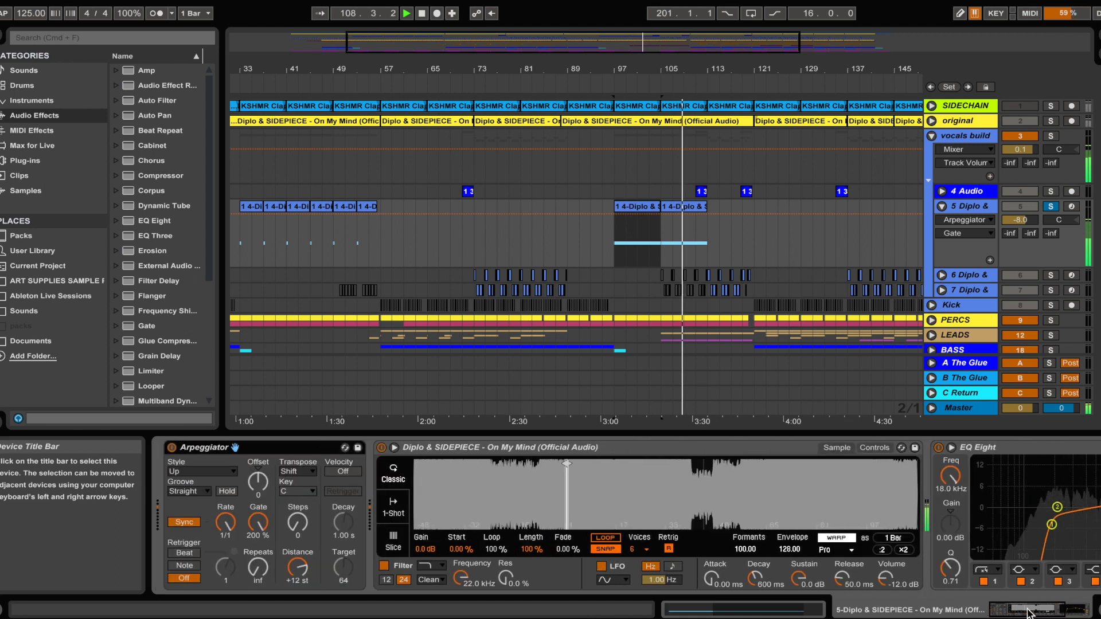
{"action": "left_click", "coordinate": [250, 212]}
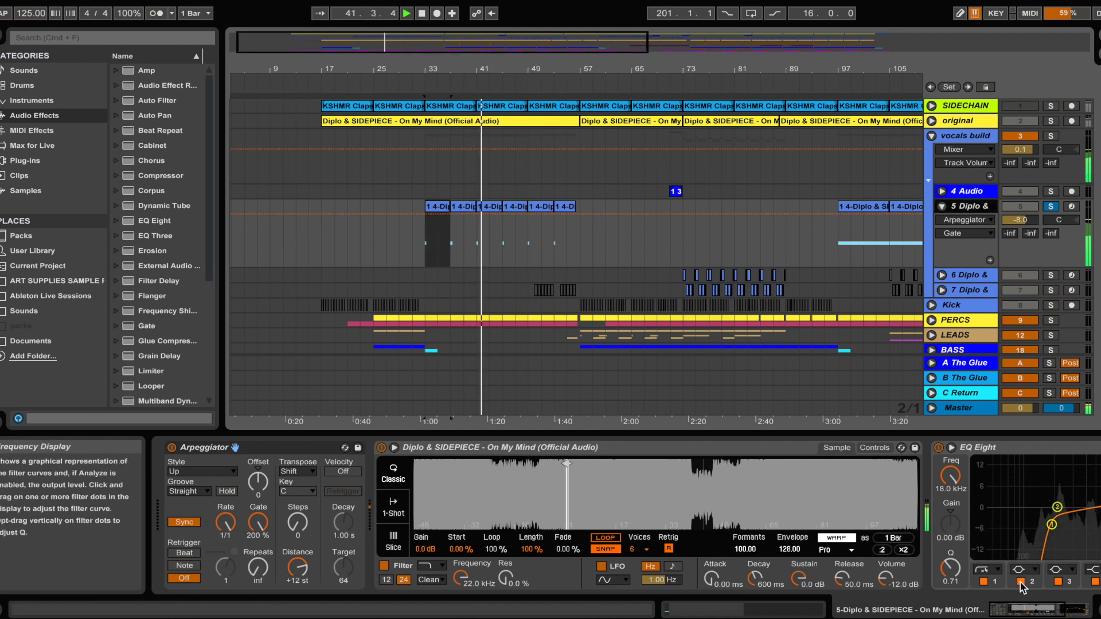
{"action": "left_click", "coordinate": [1064, 611]}
{"action": "left_click", "coordinate": [1009, 610]}
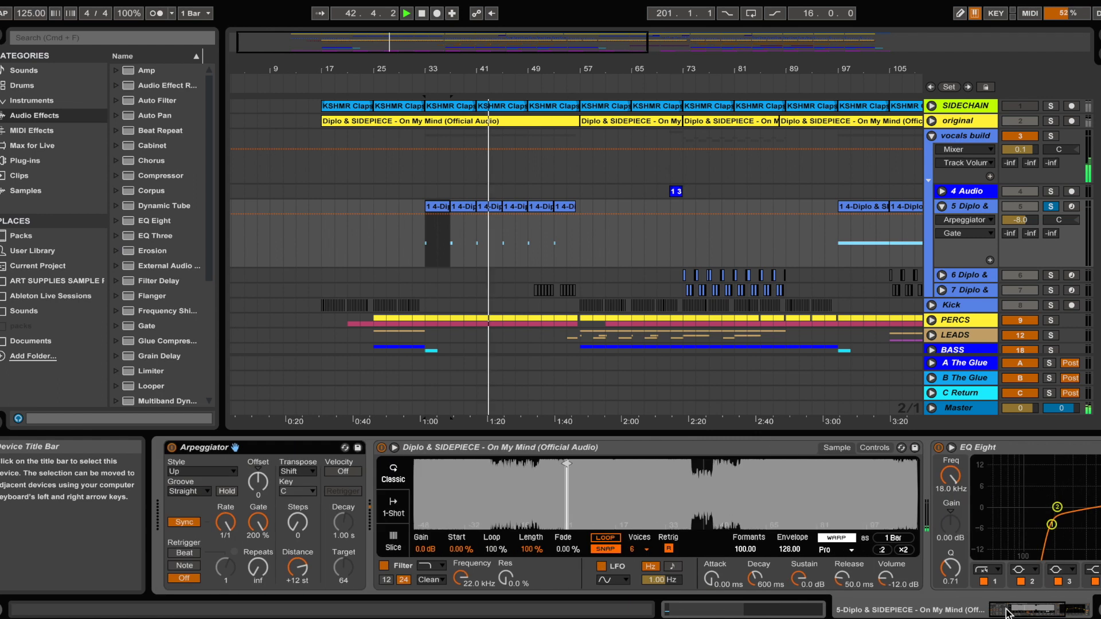
{"action": "left_click", "coordinate": [968, 163]}
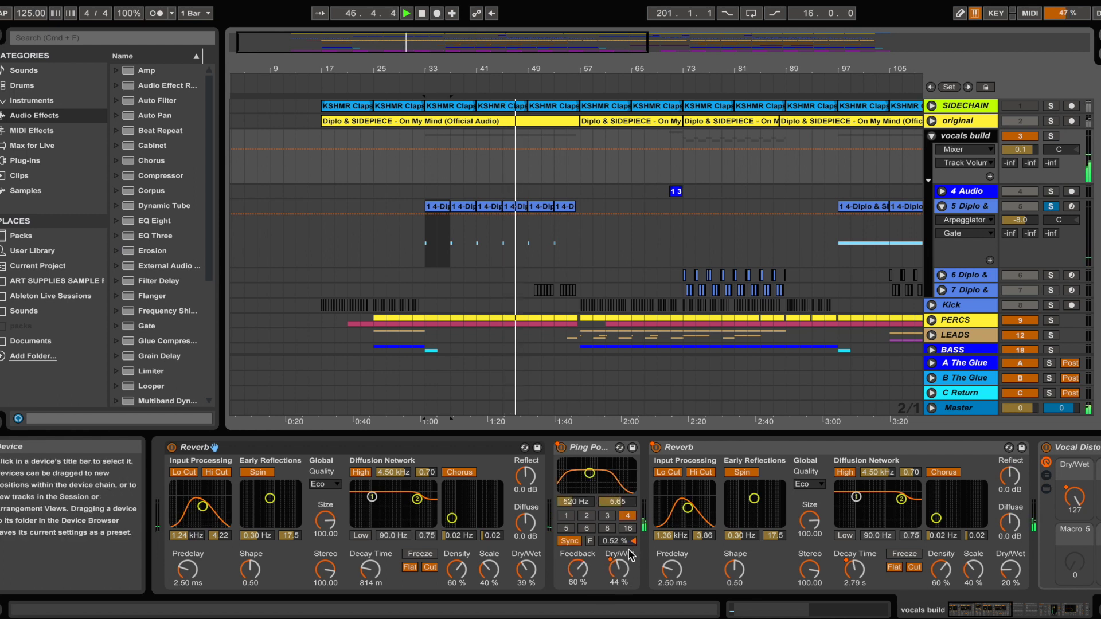
{"action": "left_click", "coordinate": [942, 205]}
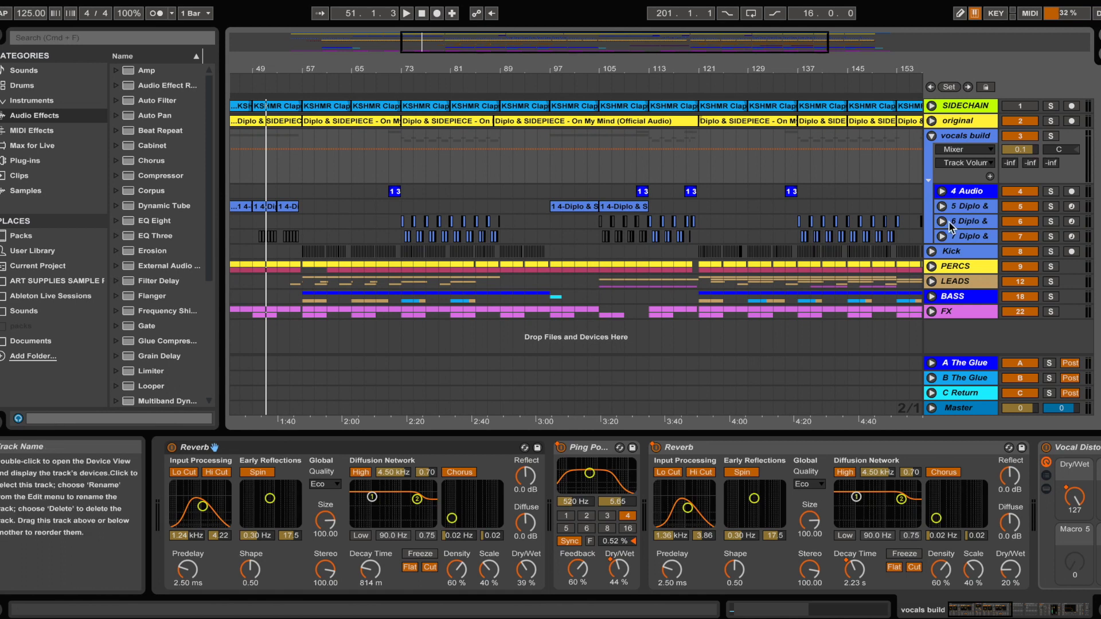
- Place the insert marker at bar 73 on track 6 and solo the vocals build group
{"action": "left_click", "coordinate": [942, 221]}
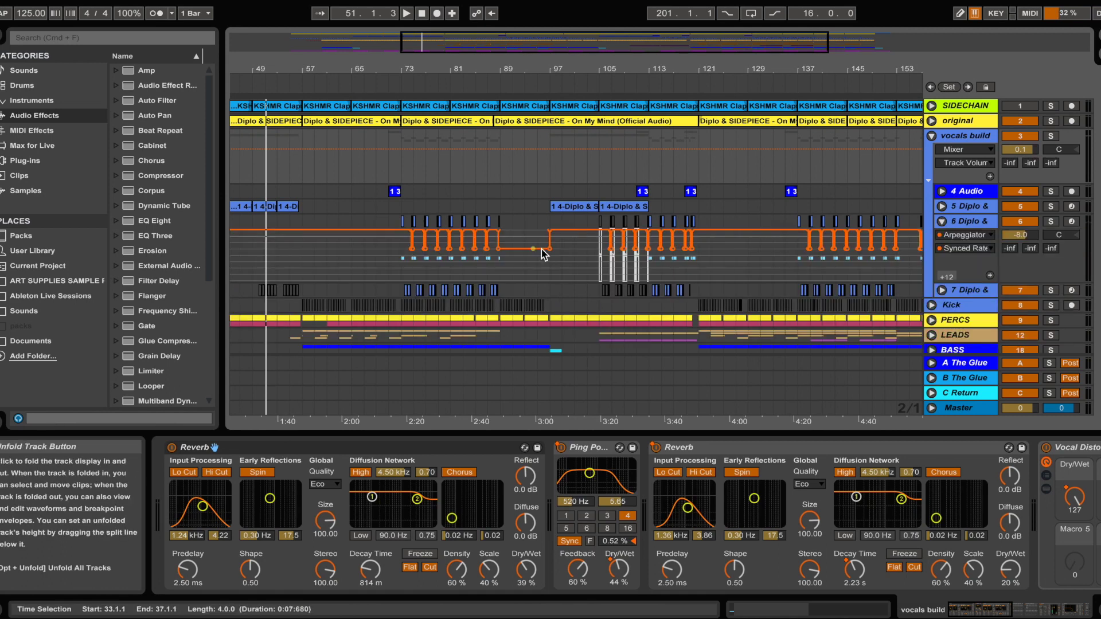
{"action": "scroll", "coordinate": [417, 283], "scroll_direction": "up", "scroll_amount": 5}
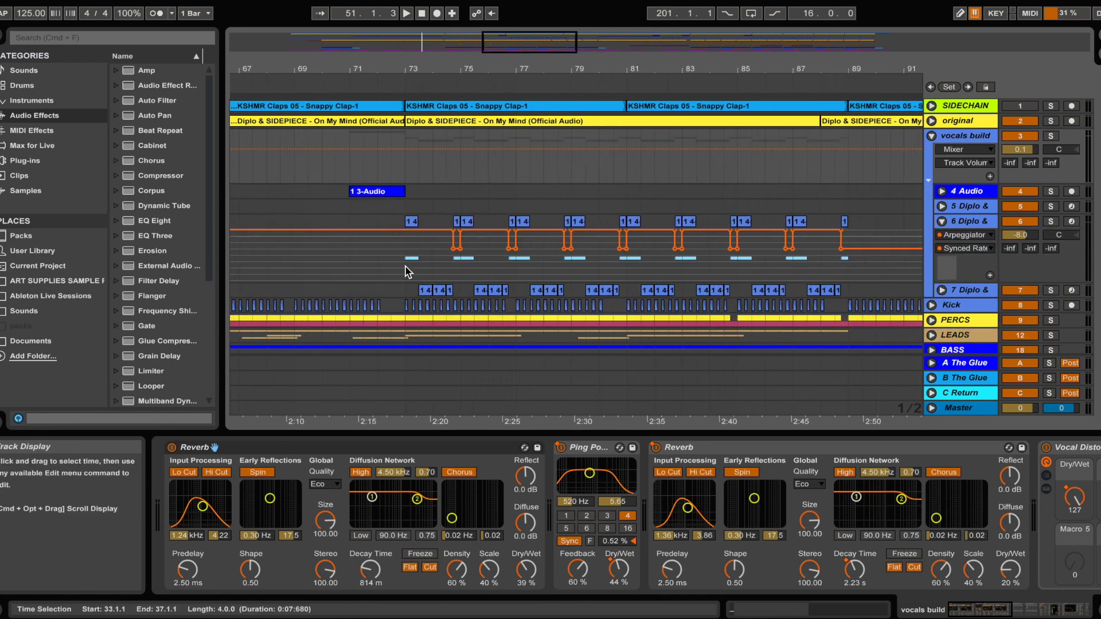
{"action": "left_click", "coordinate": [407, 272]}
{"action": "left_click", "coordinate": [942, 222]}
{"action": "left_click", "coordinate": [1051, 137]}
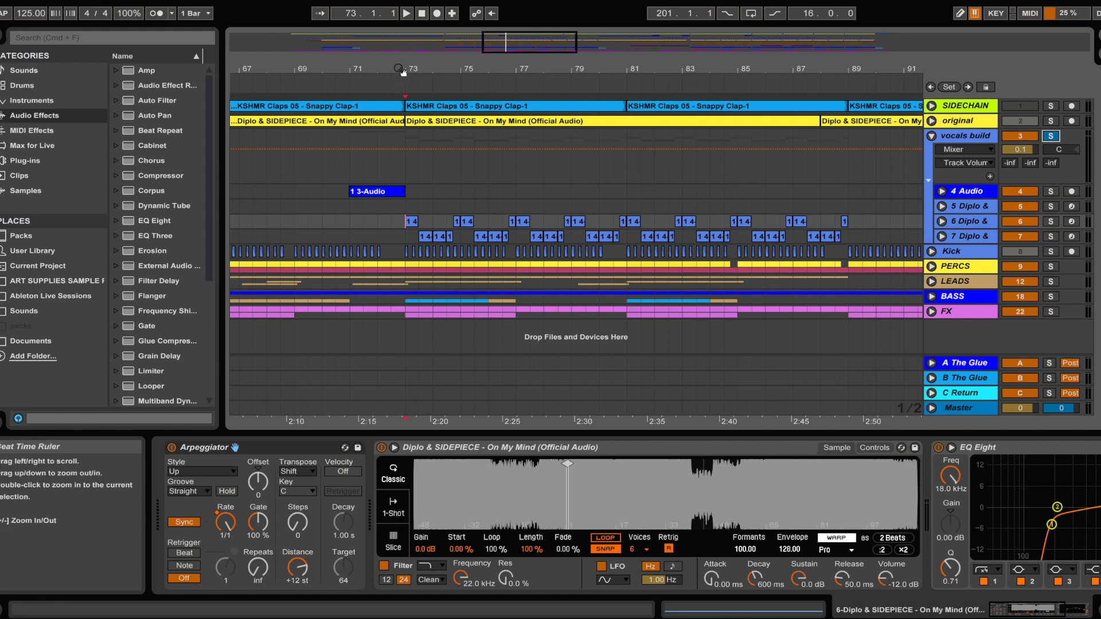
- Select the first clip on track 6 at bar 73 and examine the vocal slice in the sampler's waveform up close
{"action": "scroll", "coordinate": [404, 72], "scroll_direction": "up", "scroll_amount": 2}
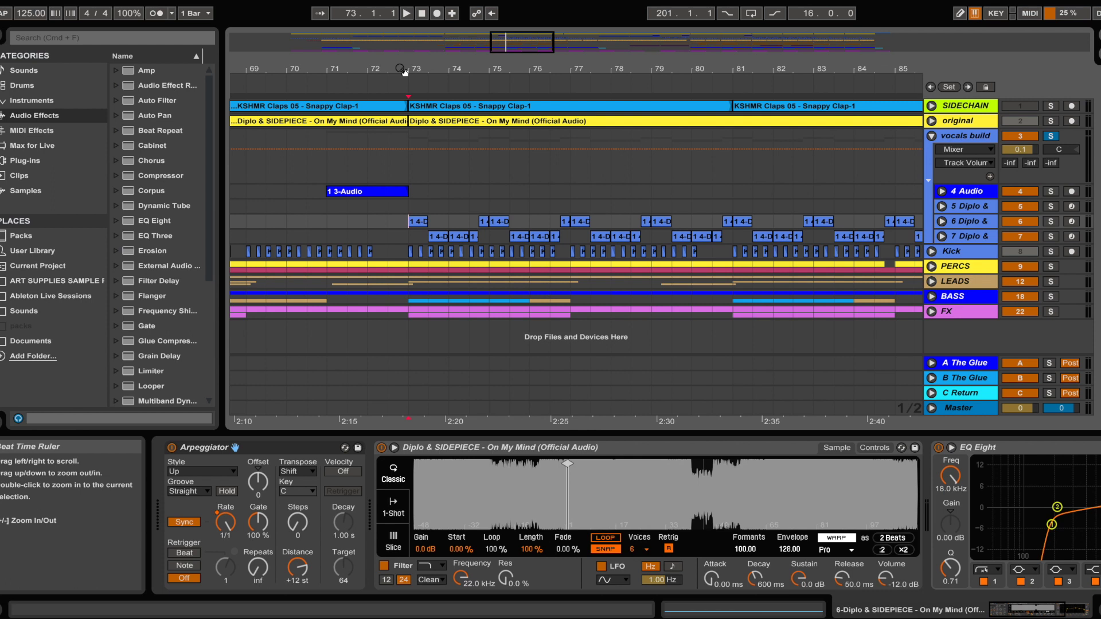
{"action": "scroll", "coordinate": [403, 72], "scroll_direction": "right", "scroll_amount": 5}
{"action": "left_click", "coordinate": [941, 221]}
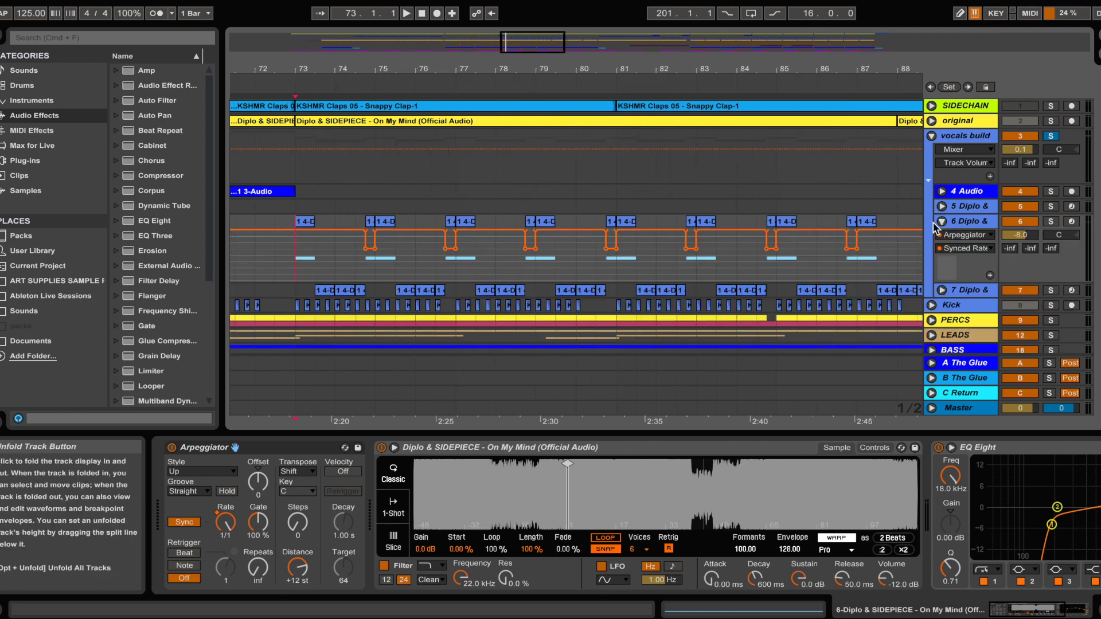
{"action": "left_click_drag", "start_coordinate": [296, 252], "coordinate": [315, 252]}
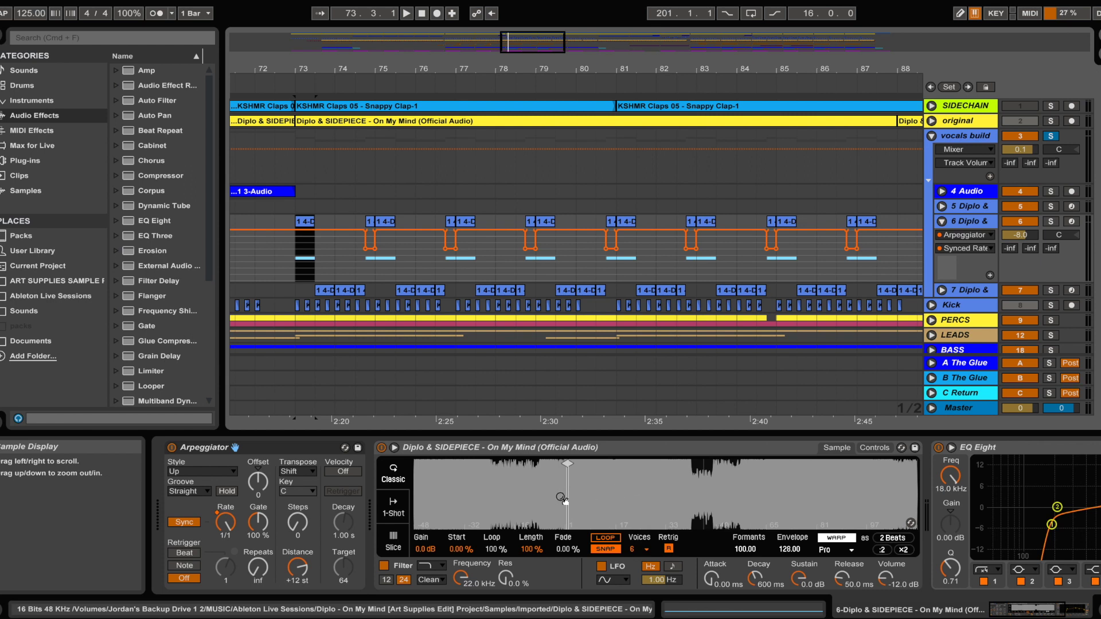
{"action": "left_click_drag", "start_coordinate": [565, 501], "coordinate": [565, 553]}
{"action": "left_click_drag", "start_coordinate": [718, 489], "coordinate": [718, 516]}
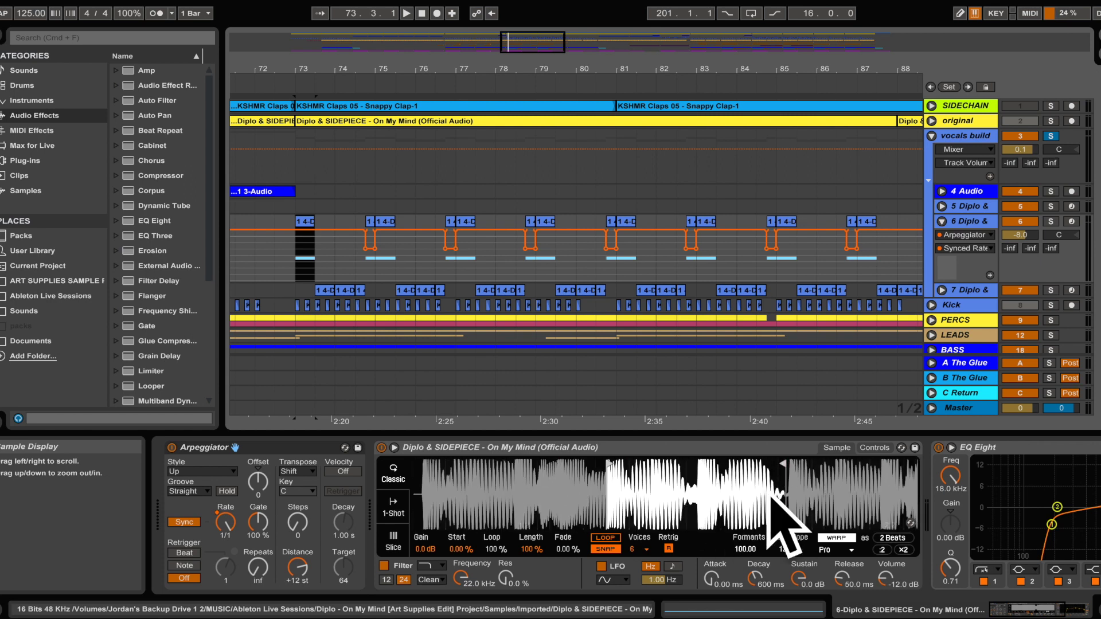
- Review the Arpeggiator rate automation around track 6's bar 75 clip and play the soloed vocal chops from bar 73
{"action": "left_click", "coordinate": [379, 223]}
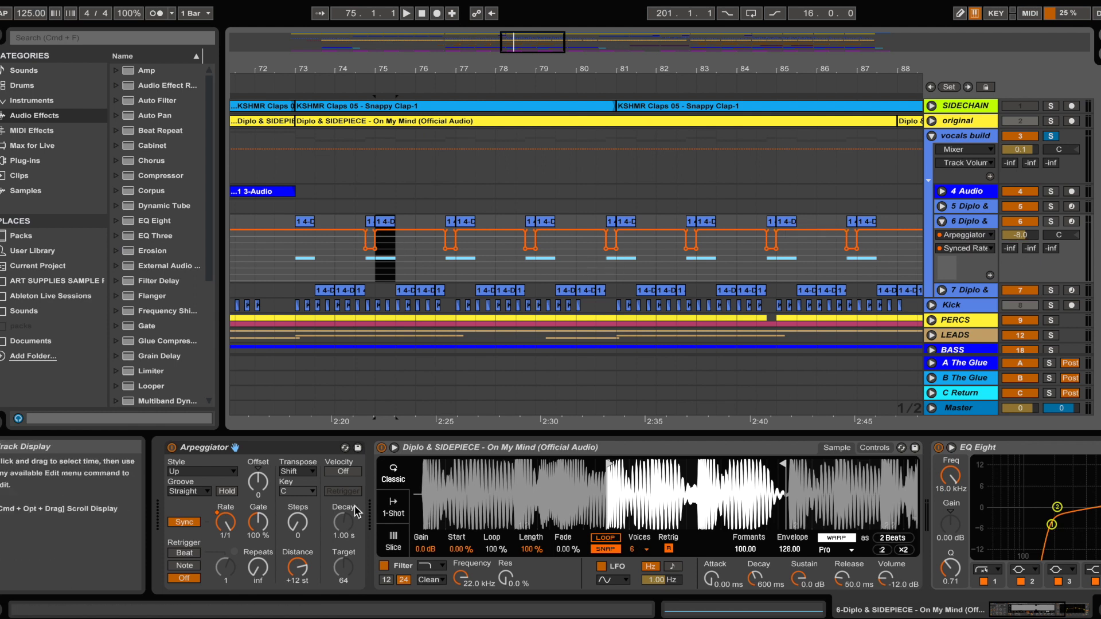
{"action": "right_click", "coordinate": [225, 525]}
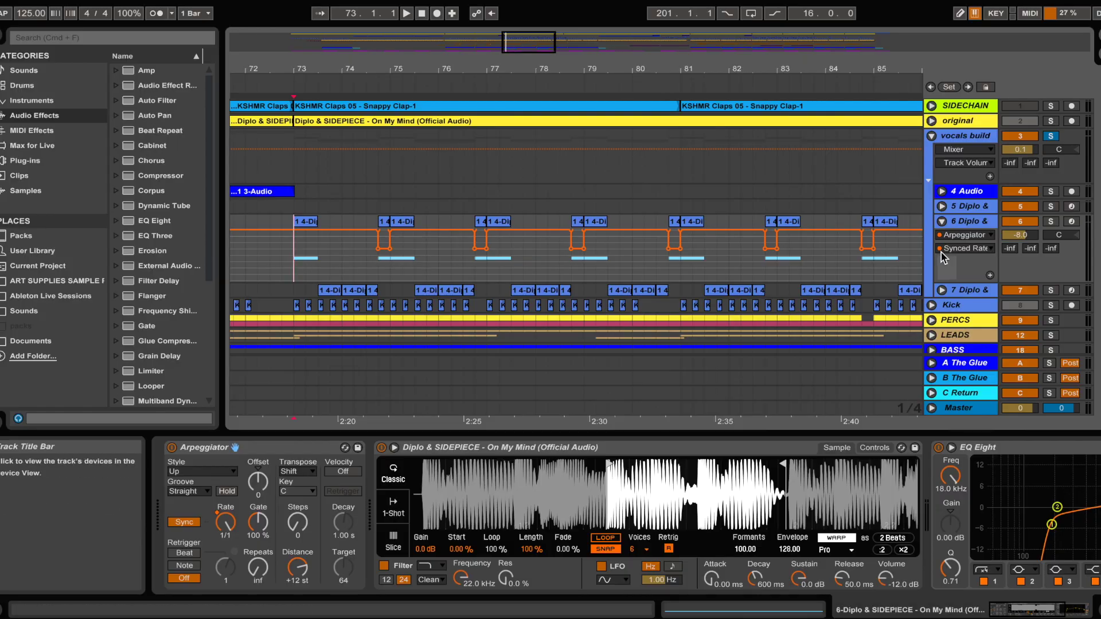
{"action": "left_click", "coordinate": [942, 221]}
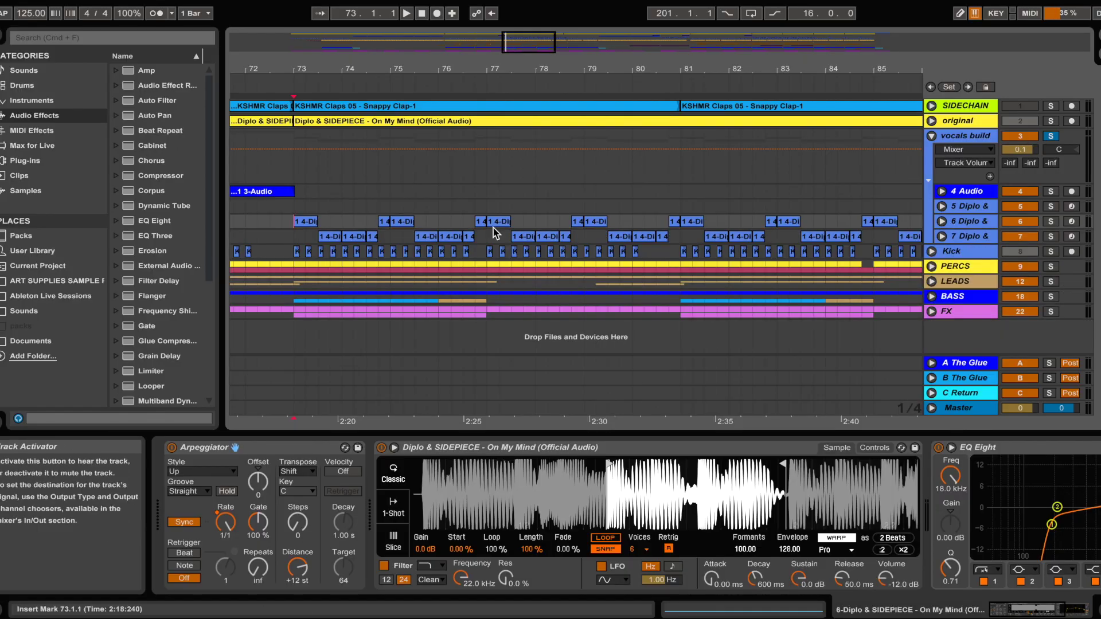
{"action": "key", "text": "space"}
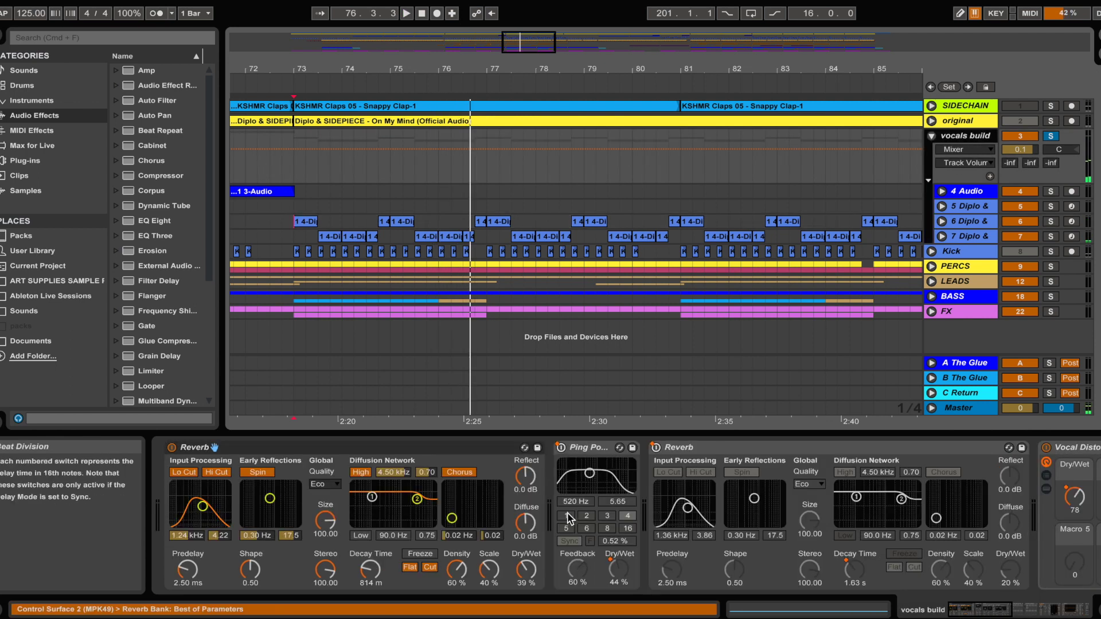
- Reveal the Vocal Distortion Filter rack's chains and inspect the Butch Vig Vocals plug-in in the WET chain
{"action": "left_click_drag", "start_coordinate": [974, 607], "coordinate": [1009, 612]}
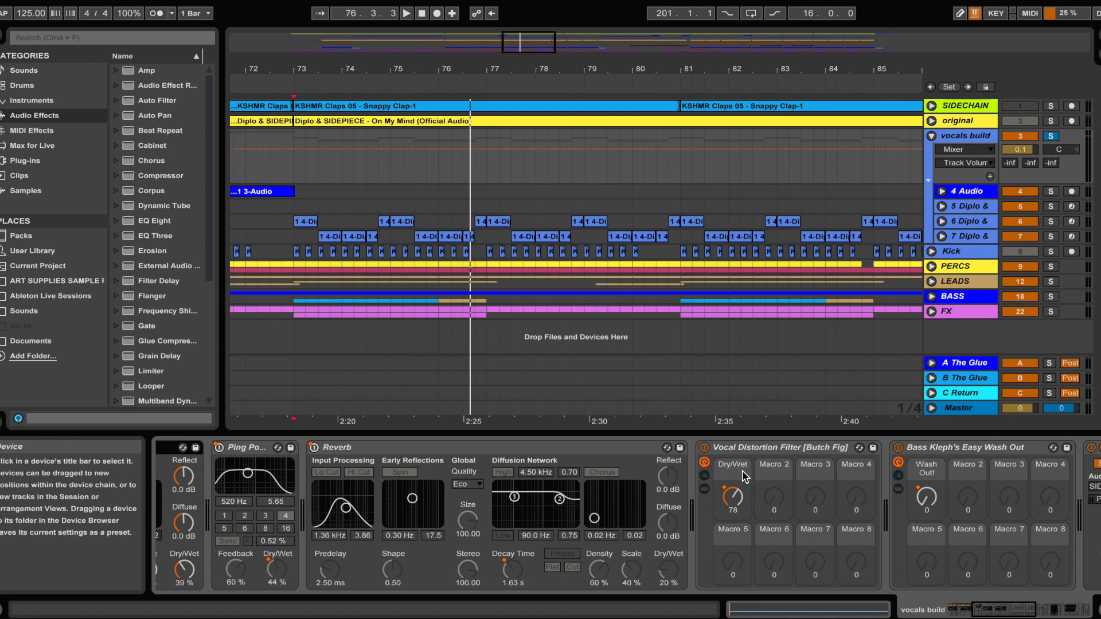
{"action": "left_click", "coordinate": [704, 475]}
{"action": "left_click", "coordinate": [923, 488]}
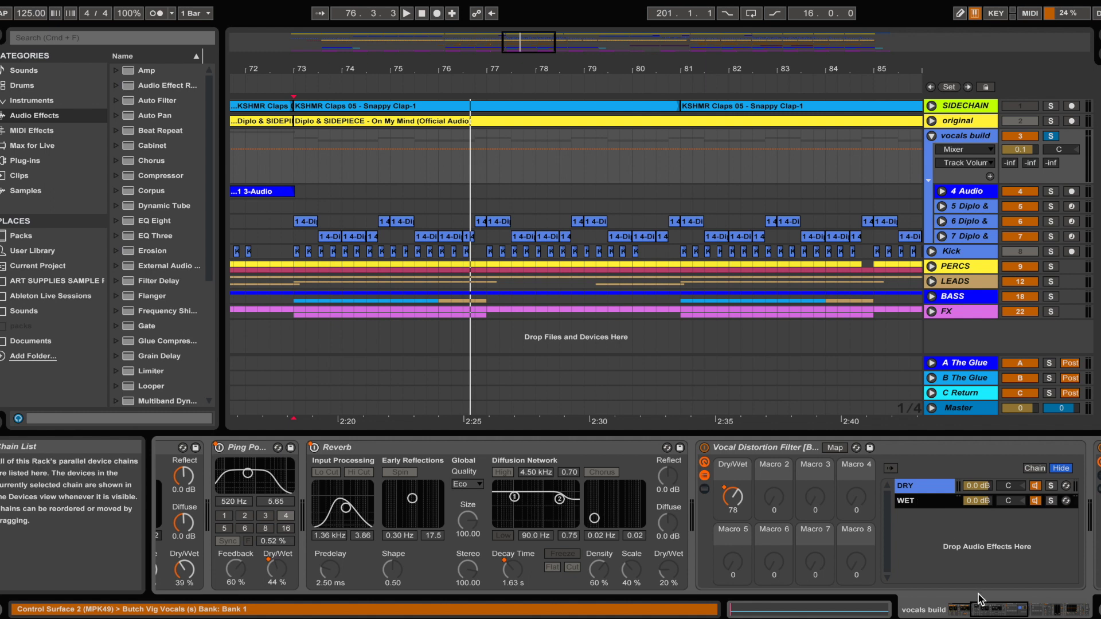
{"action": "left_click_drag", "start_coordinate": [978, 599], "coordinate": [987, 599]}
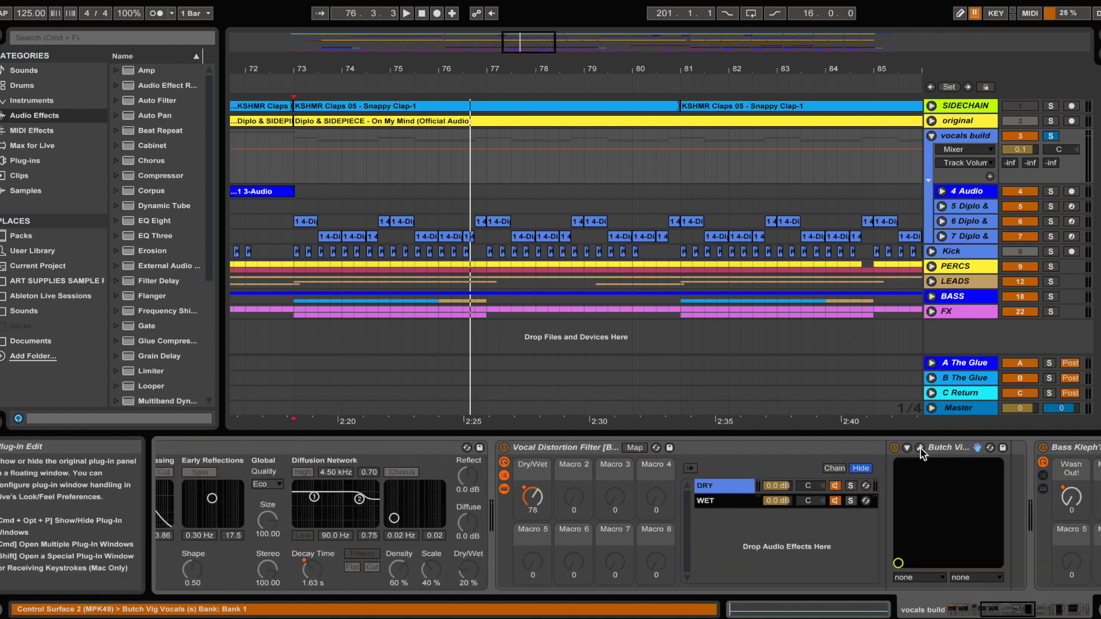
{"action": "left_click", "coordinate": [920, 448]}
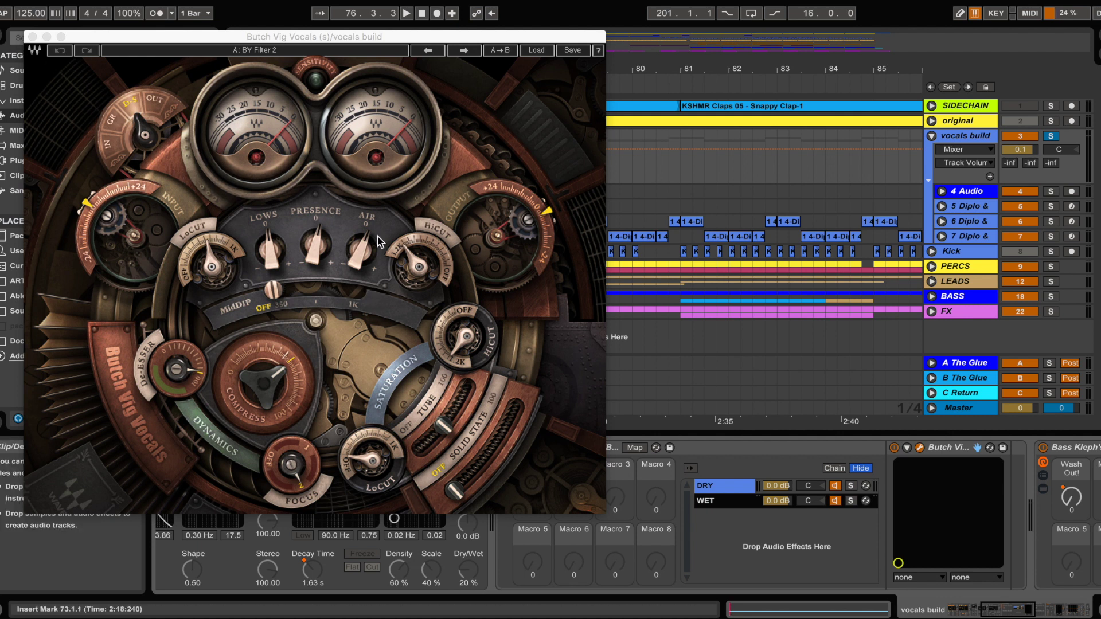
{"action": "left_click", "coordinate": [32, 36]}
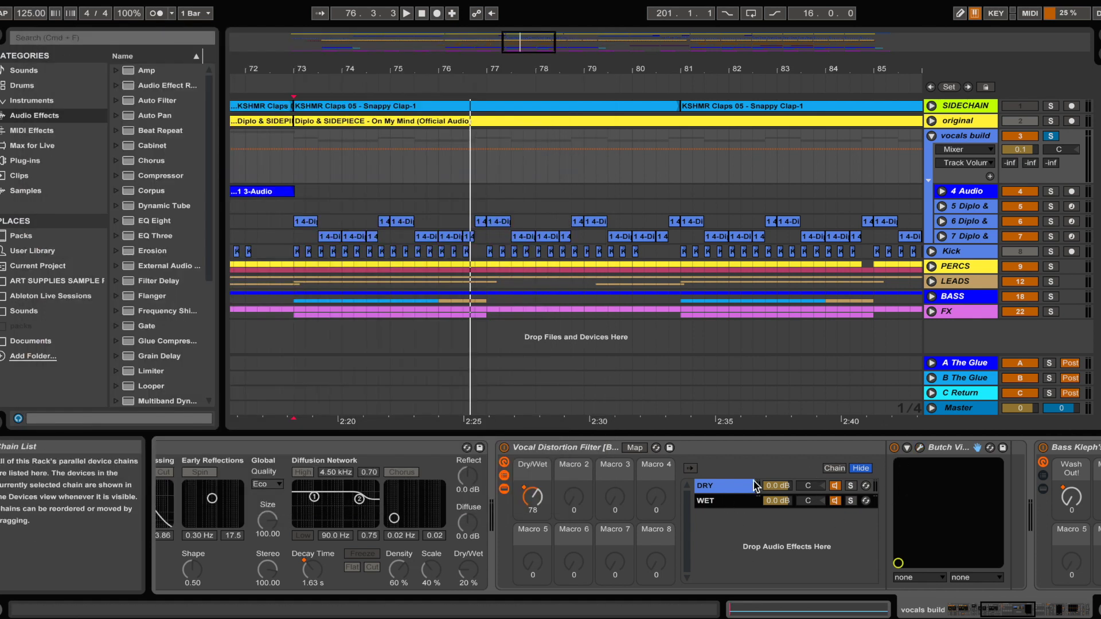
- Show the vocals build group's automation for the Vocal Distortion Filter Dry/Wet macro, review it around bar 73, and fold the group
{"action": "left_click", "coordinate": [1015, 610]}
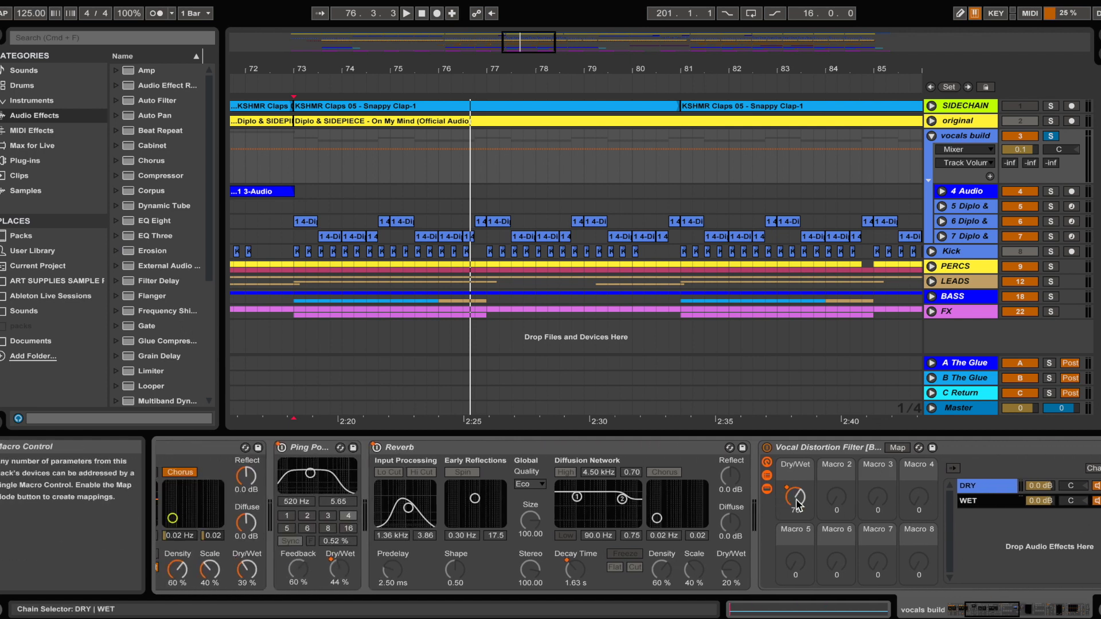
{"action": "right_click", "coordinate": [797, 503]}
{"action": "left_click", "coordinate": [834, 277]}
{"action": "left_click_drag", "start_coordinate": [462, 91], "coordinate": [463, 76]}
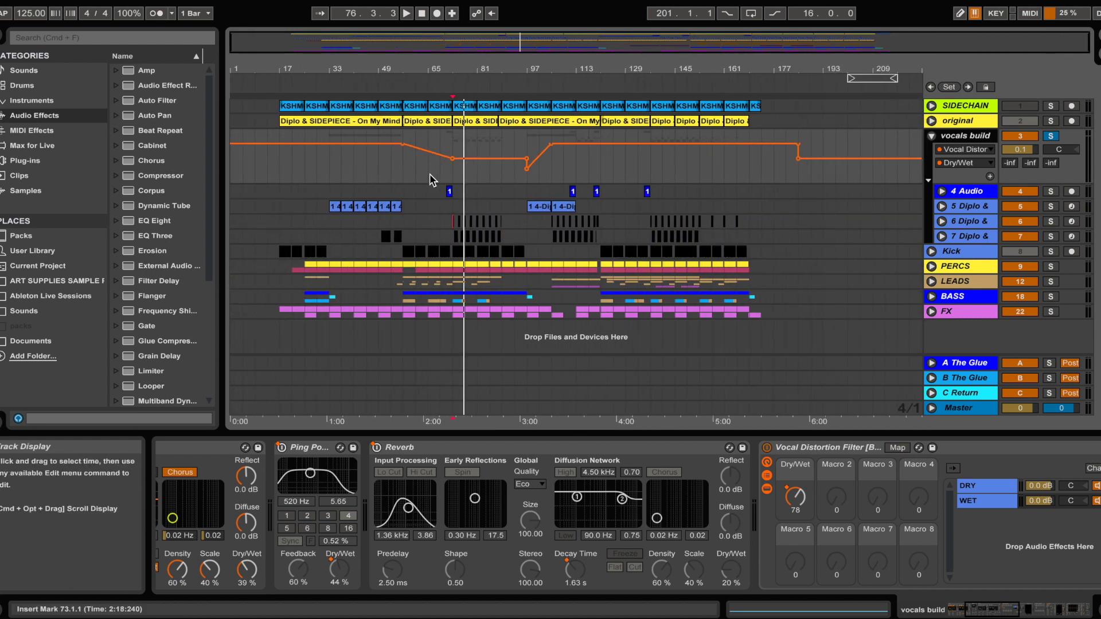
{"action": "key", "text": "plus"}
{"action": "key", "text": "plus"}
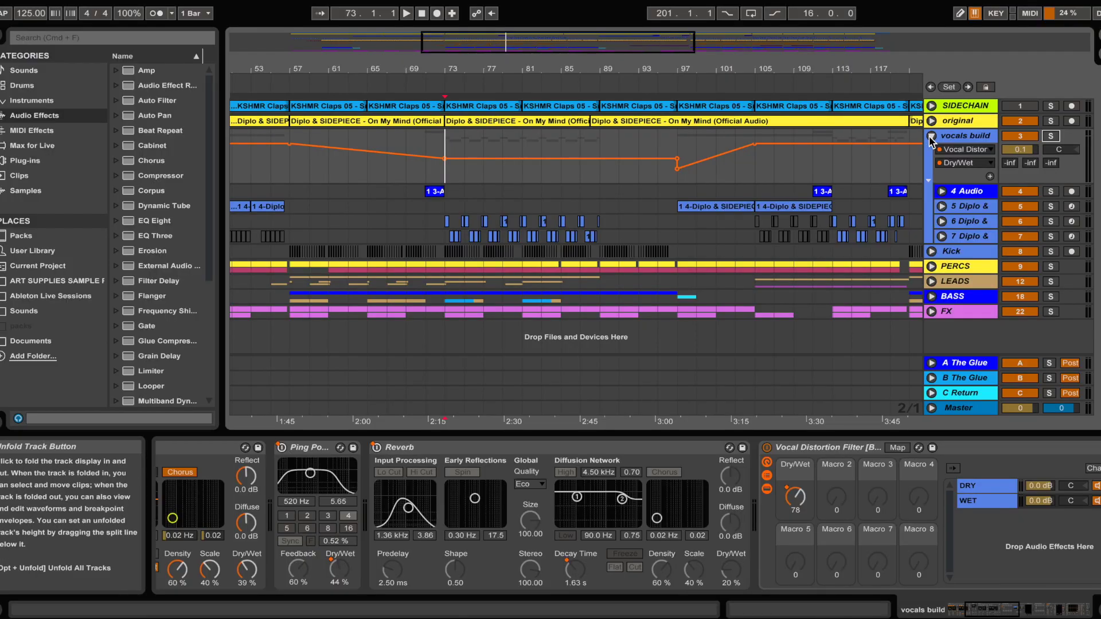
{"action": "left_click", "coordinate": [931, 136]}
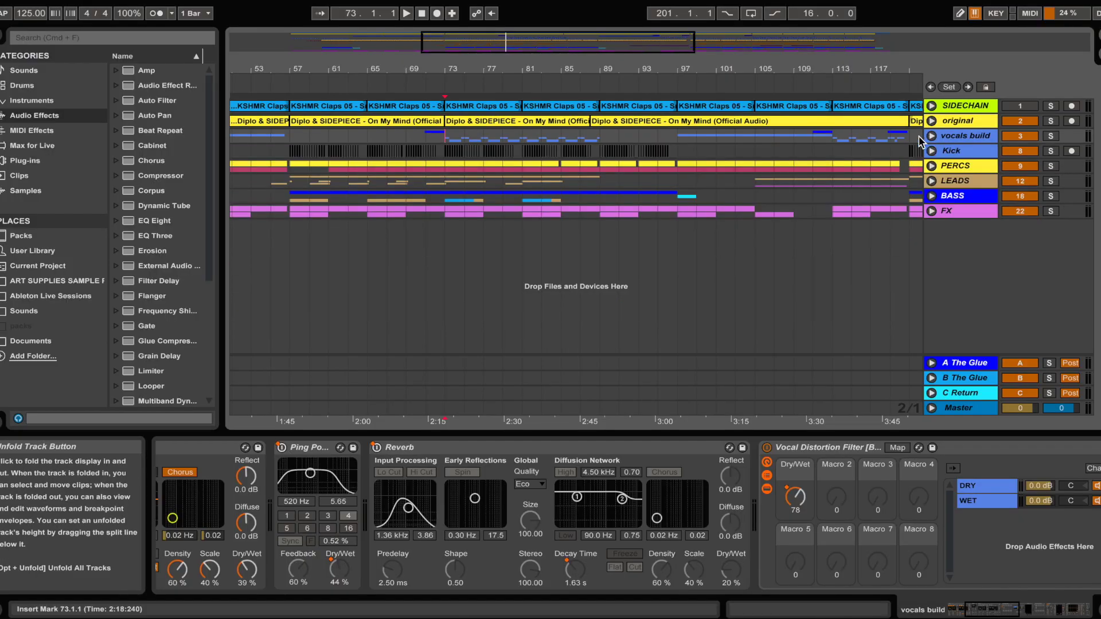
- Bring the whole arrangement into view and inspect the Kick track's EQ and compressor devices
{"action": "left_click_drag", "start_coordinate": [604, 74], "coordinate": [603, 46]}
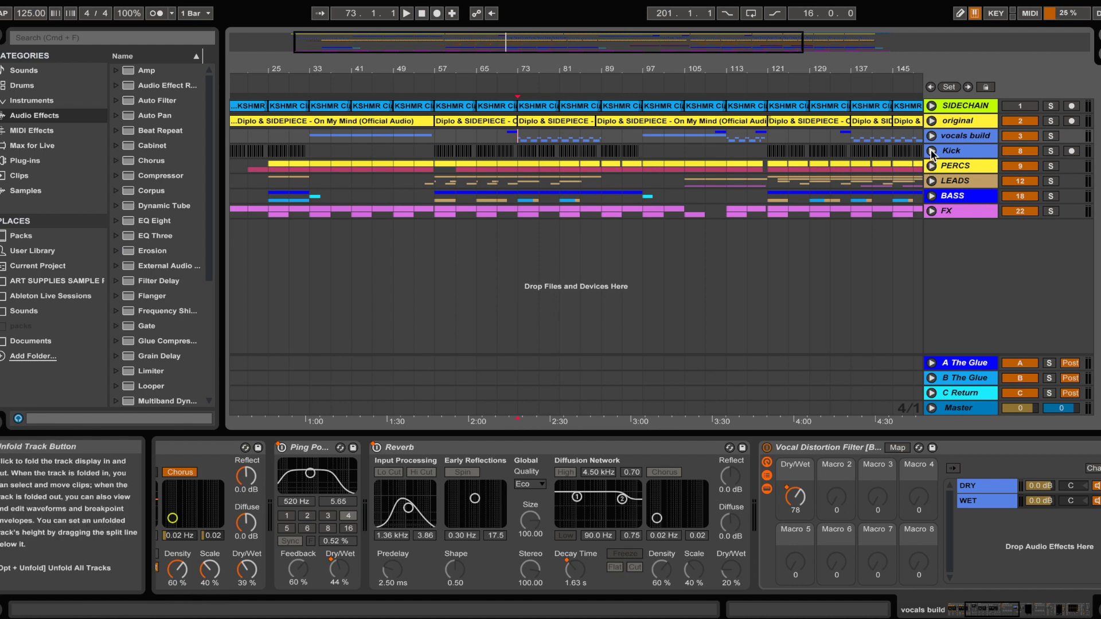
{"action": "left_click_drag", "start_coordinate": [446, 69], "coordinate": [413, 164]}
{"action": "left_click", "coordinate": [959, 150]}
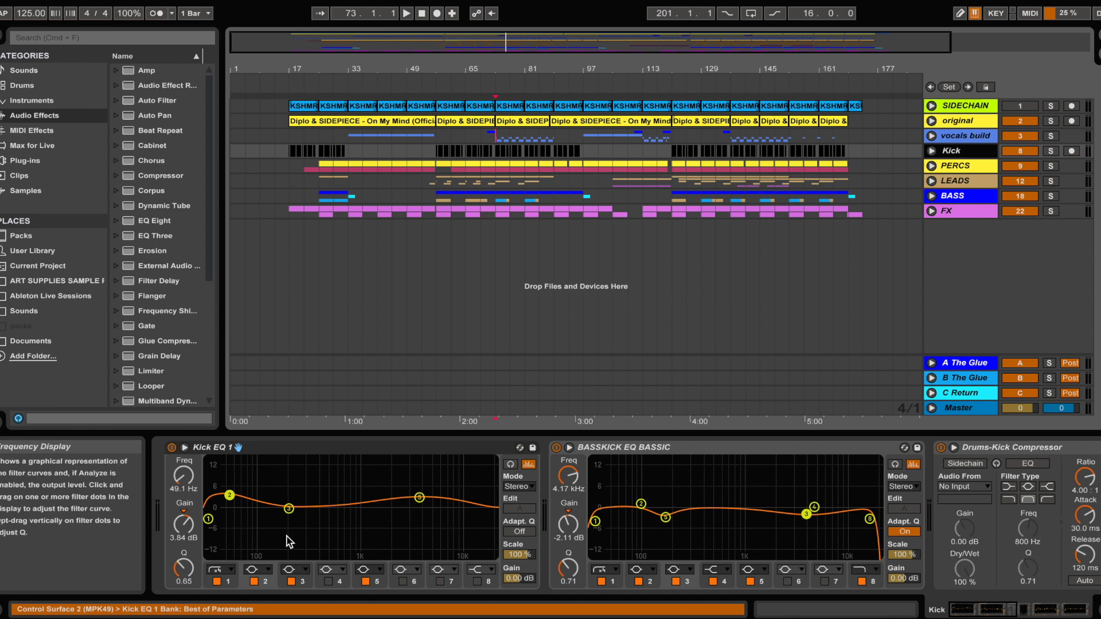
- Unfold the PERCS group to review the hats 2 and snare tracks and the hats' effects, and fold the group again
{"action": "left_click", "coordinate": [931, 167]}
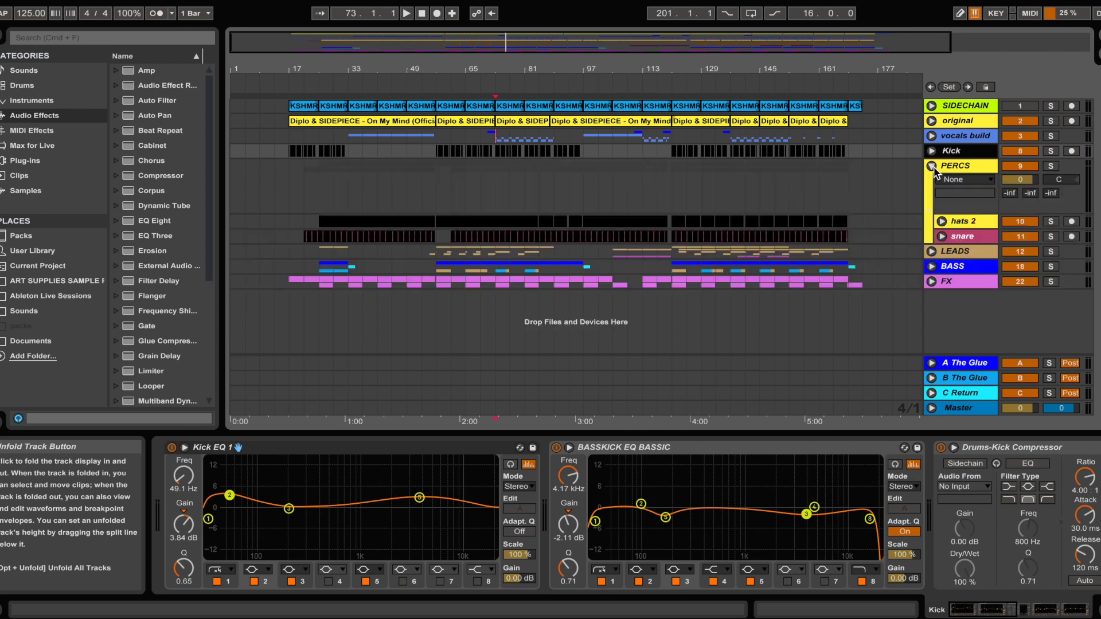
{"action": "left_click", "coordinate": [943, 222]}
{"action": "left_click", "coordinate": [982, 254]}
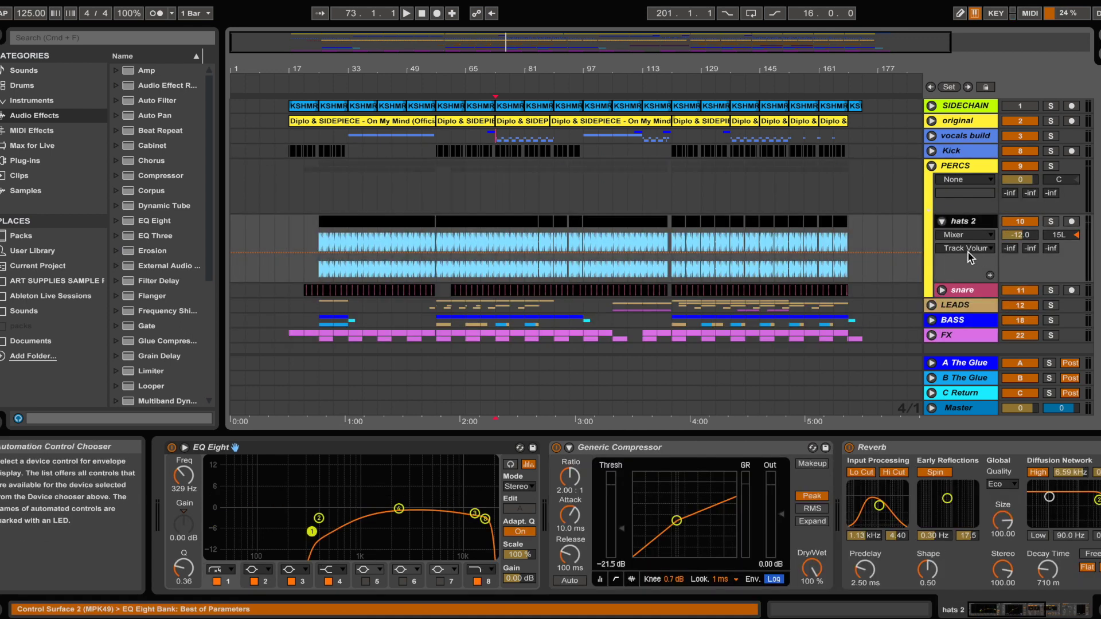
{"action": "left_click", "coordinate": [943, 290]}
{"action": "left_click", "coordinate": [943, 224]}
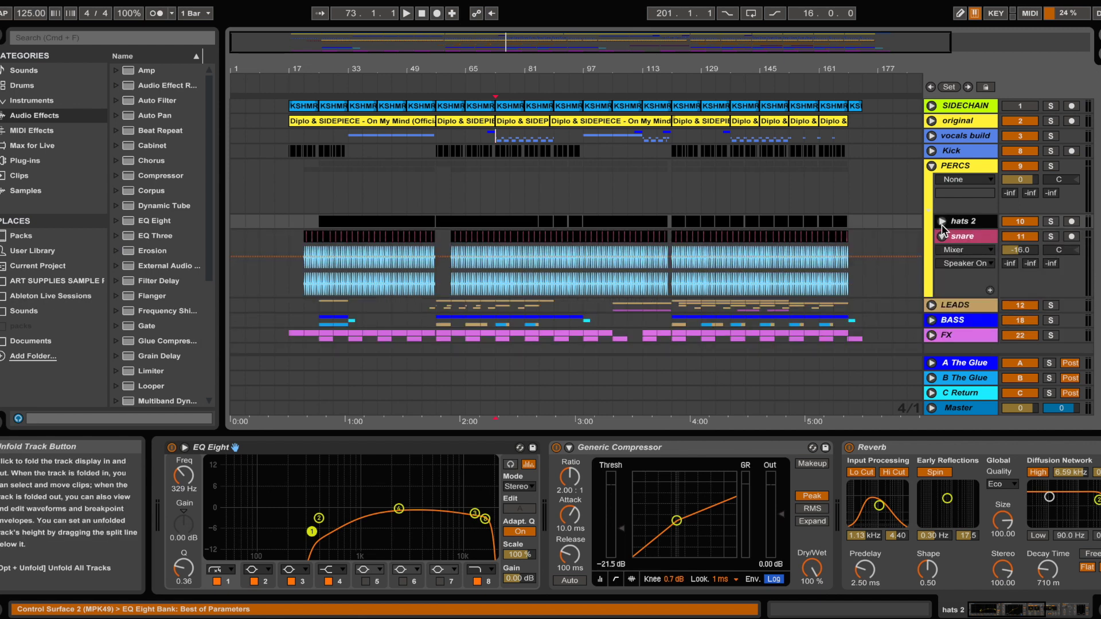
{"action": "left_click", "coordinate": [942, 236]}
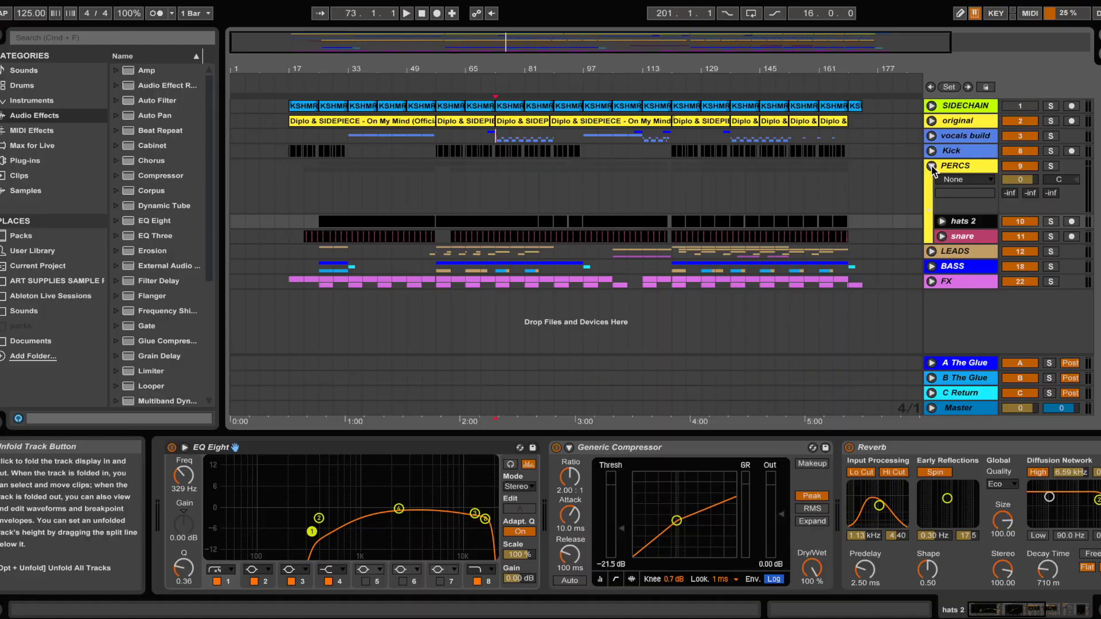
{"action": "left_click", "coordinate": [931, 166]}
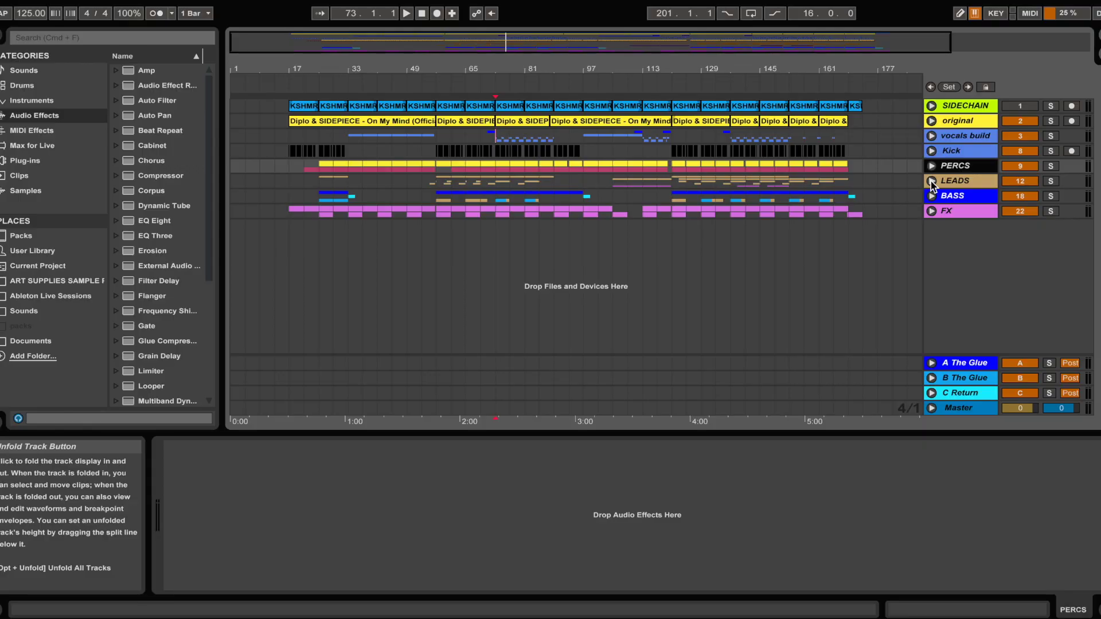
- Unfold the LEADS group, inspect the groove lead track's device chain, and unfold the Saw Lead track
{"action": "left_click", "coordinate": [932, 181]}
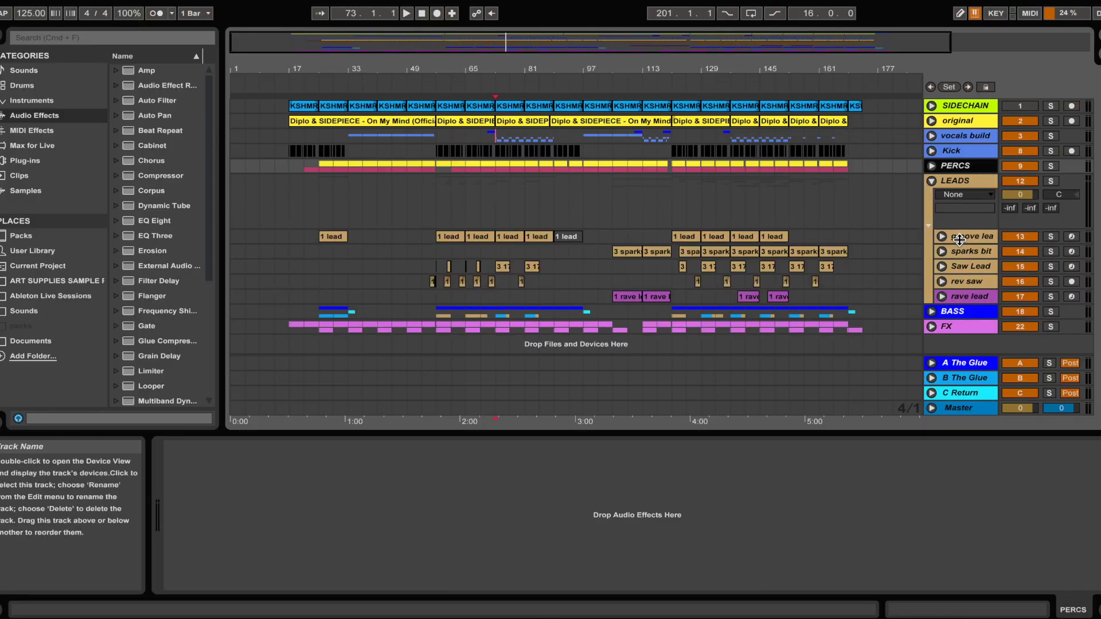
{"action": "left_click", "coordinate": [965, 236]}
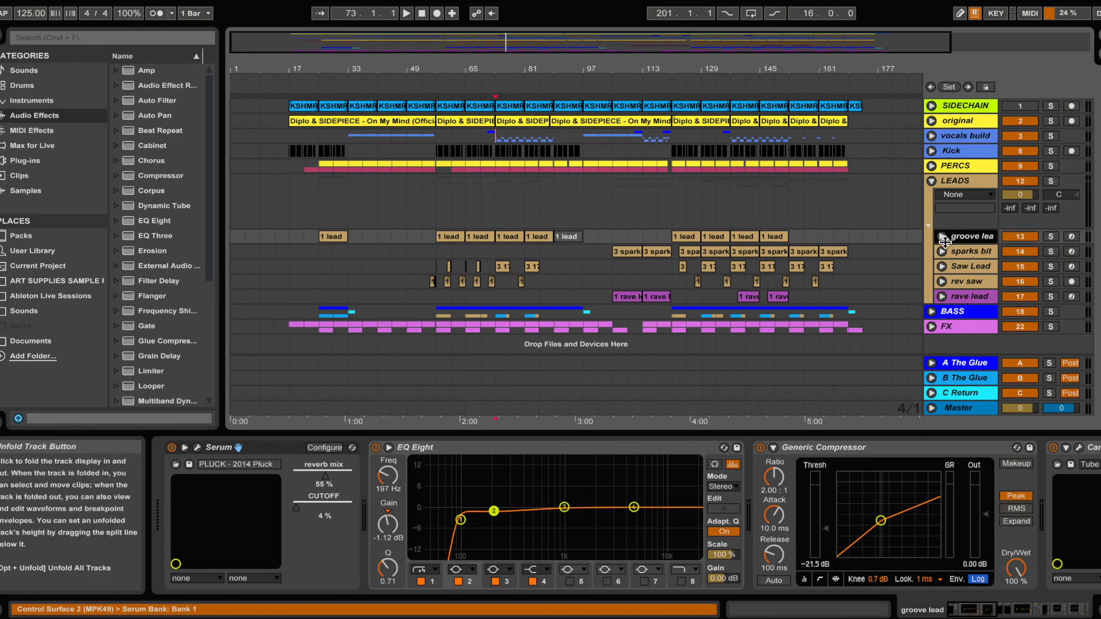
{"action": "left_click", "coordinate": [942, 268]}
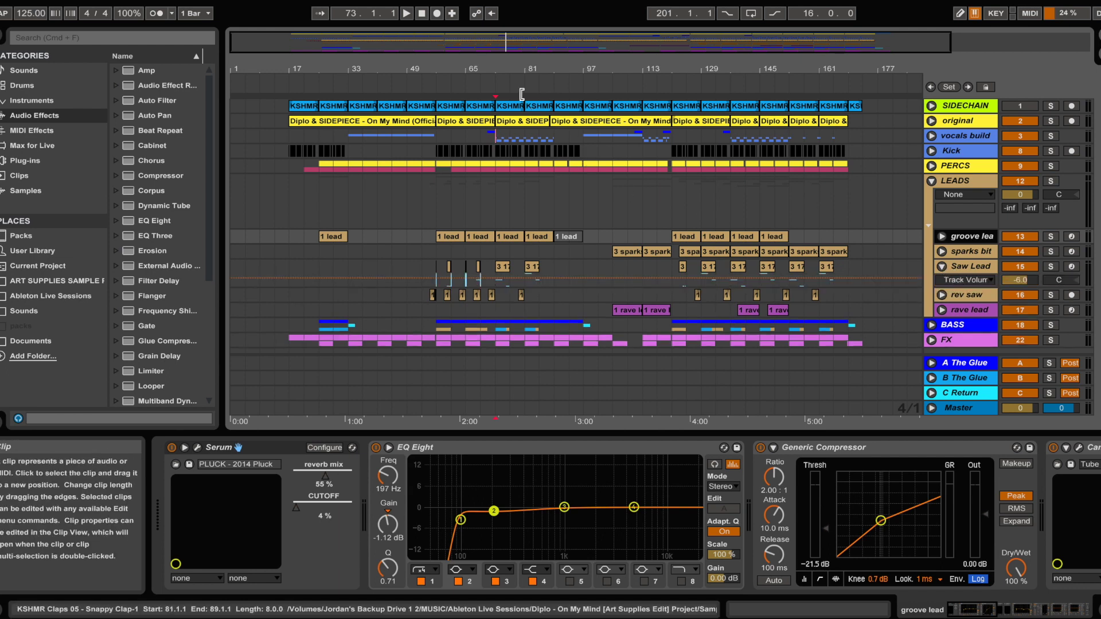
- Select the Saw Lead clip at bar 73, solo its track, and play it
{"action": "left_click_drag", "start_coordinate": [451, 64], "coordinate": [362, 68]}
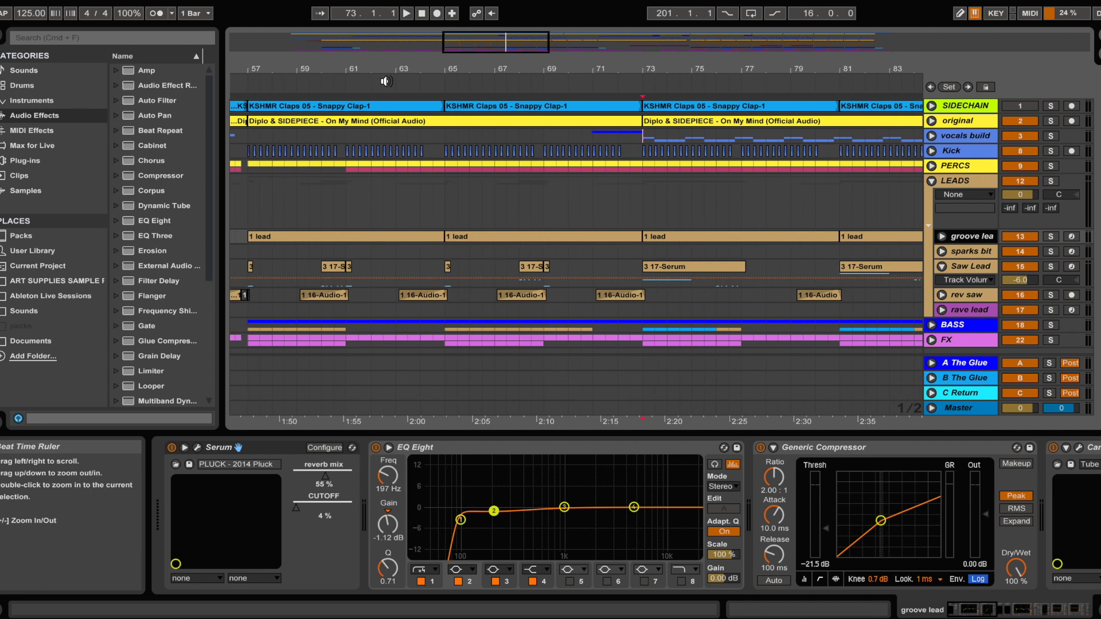
{"action": "left_click", "coordinate": [684, 264]}
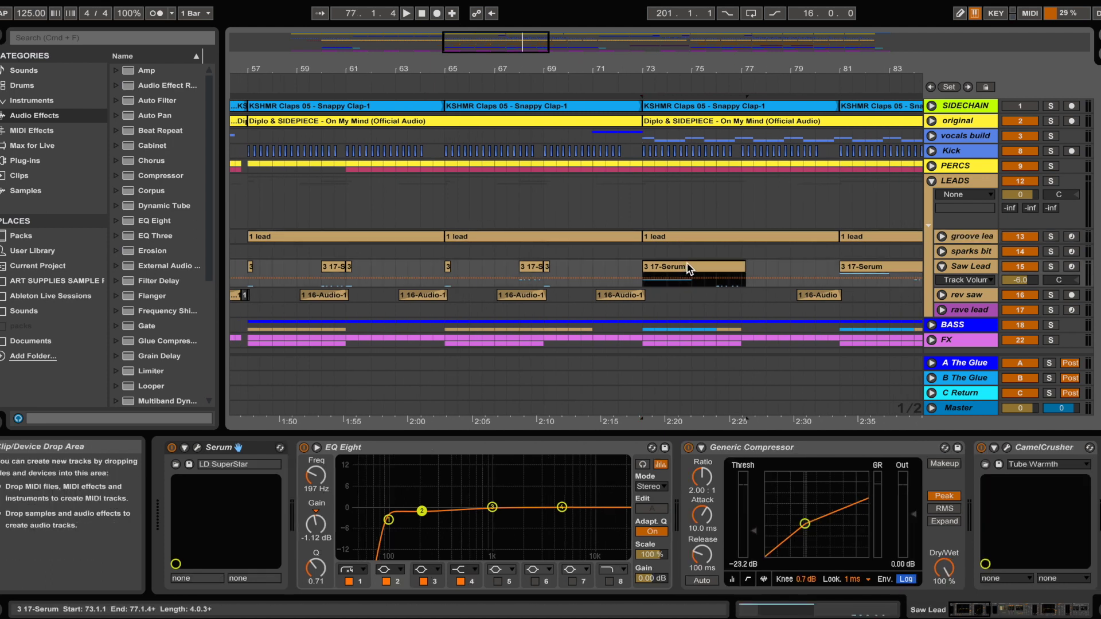
{"action": "left_click", "coordinate": [1052, 267]}
{"action": "key", "text": "space"}
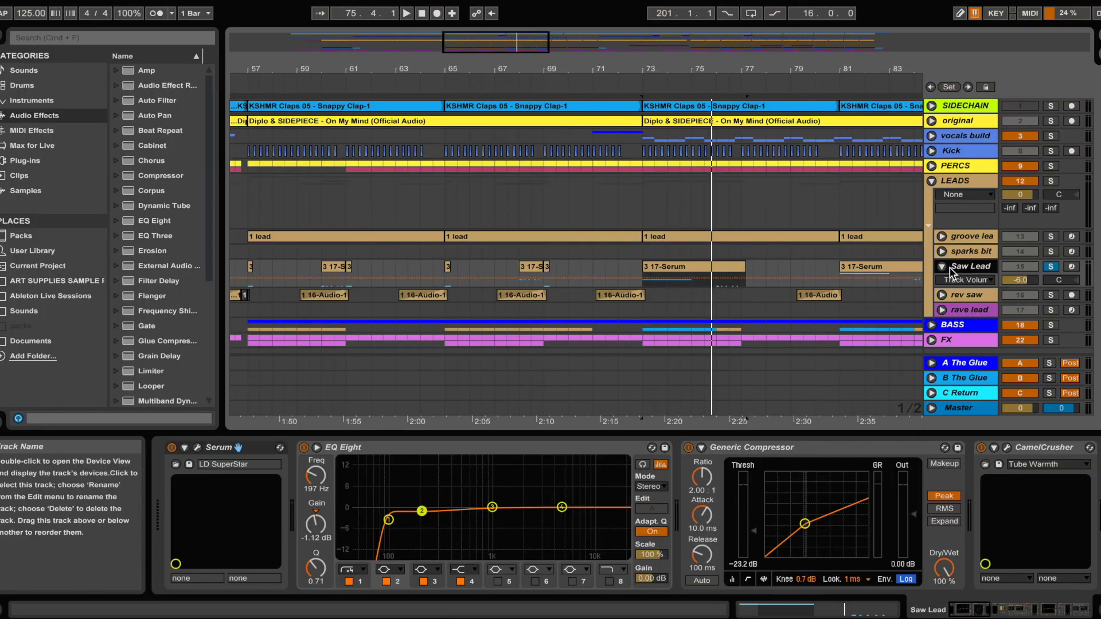
- Inspect the Saw Lead's LD_SuperStar patch in the Serum window, close it, and review the remaining effects in the track's device chain
{"action": "left_click_drag", "start_coordinate": [975, 612], "coordinate": [383, 573]}
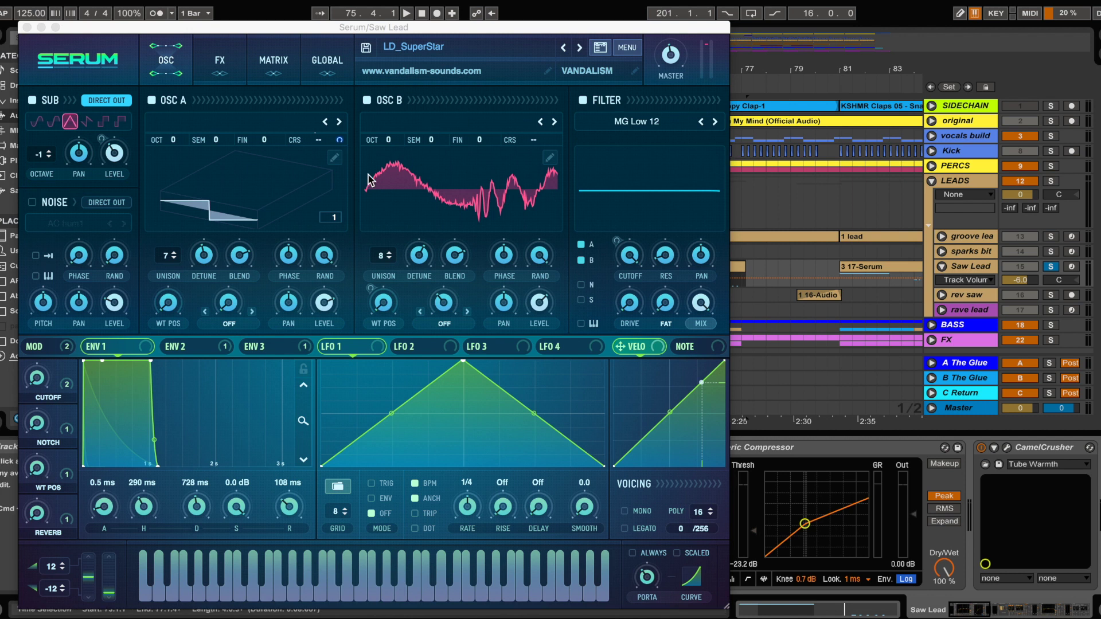
{"action": "left_click", "coordinate": [27, 28]}
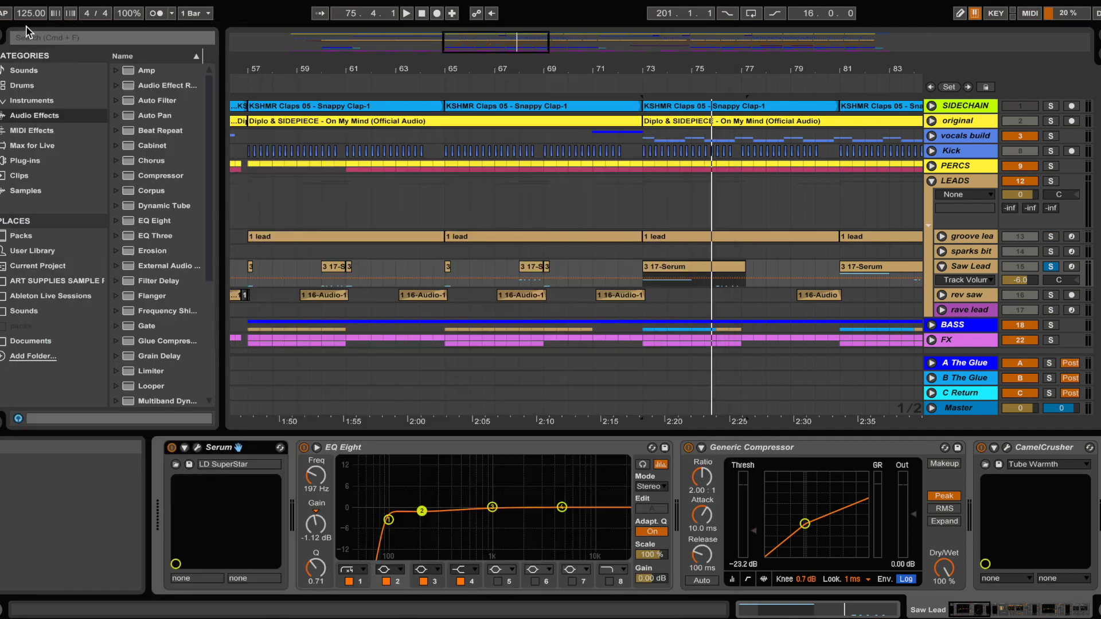
{"action": "left_click", "coordinate": [1007, 611]}
{"action": "left_click_drag", "start_coordinate": [1002, 612], "coordinate": [975, 612]}
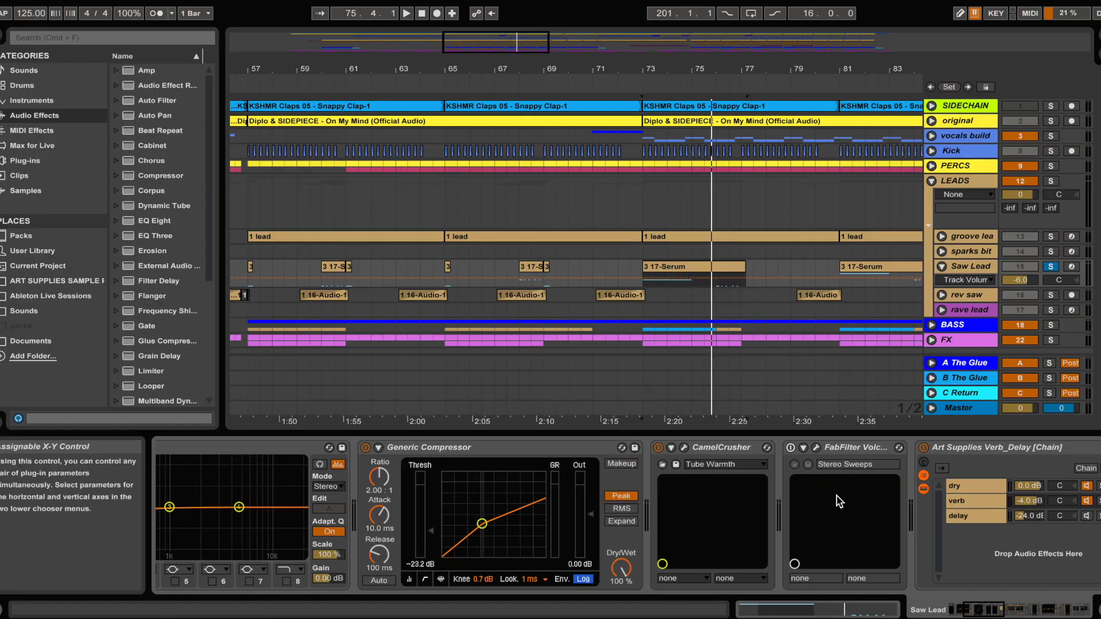
{"action": "left_click_drag", "start_coordinate": [991, 610], "coordinate": [1026, 611]}
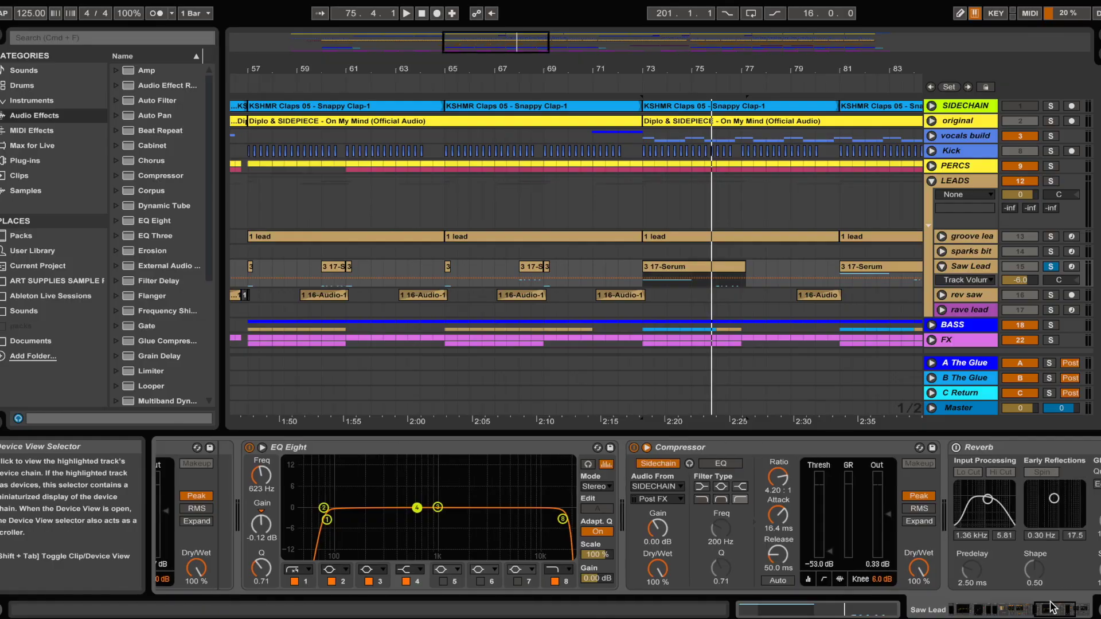
{"action": "left_click", "coordinate": [1057, 605]}
{"action": "mouse_move", "coordinate": [1057, 599]}
{"action": "left_mouse_down"}
{"action": "mouse_move", "coordinate": [1068, 597]}
{"action": "mouse_move", "coordinate": [1046, 601]}
{"action": "left_mouse_up"}
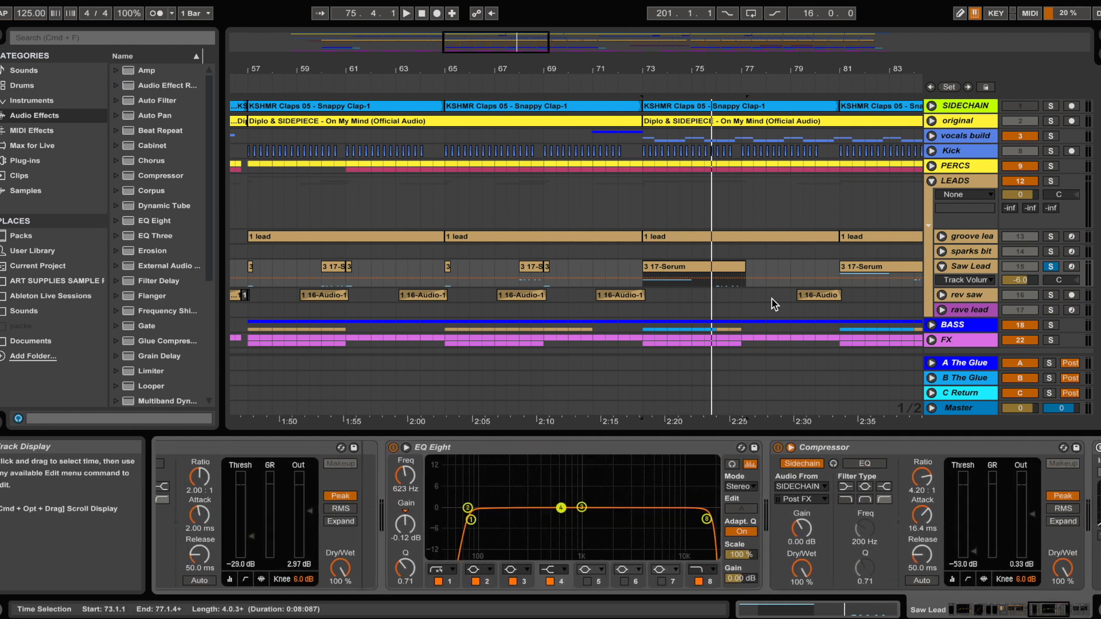
- Unfold the rev saw track and play it soloed together with the Saw Lead from bar 71
{"action": "left_click", "coordinate": [941, 295]}
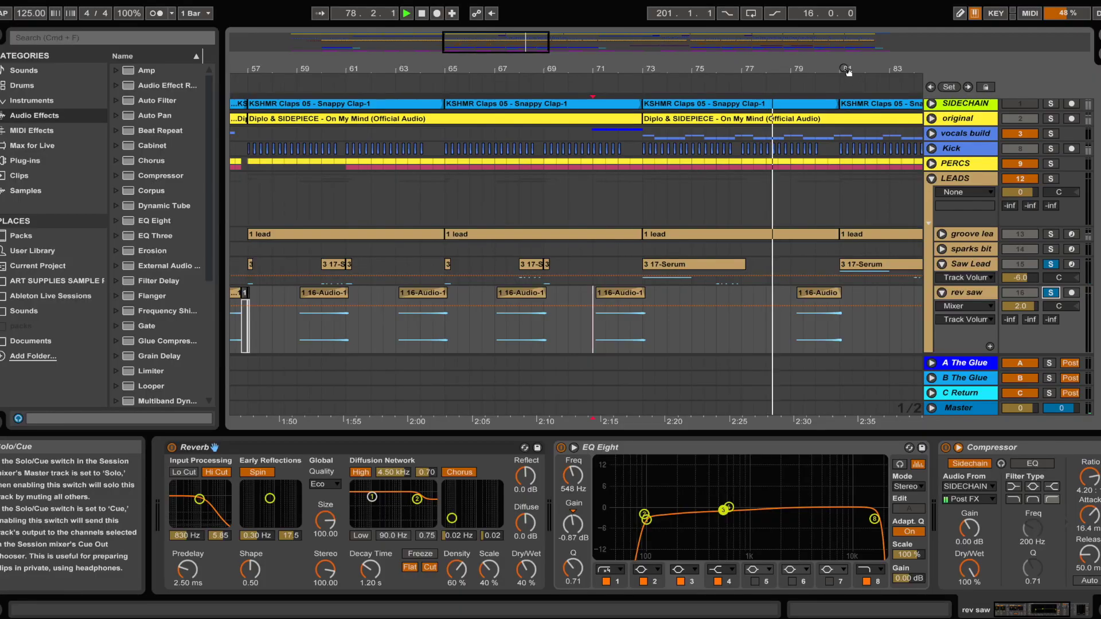
{"action": "scroll", "coordinate": [660, 229], "scroll_direction": "right", "scroll_amount": 10}
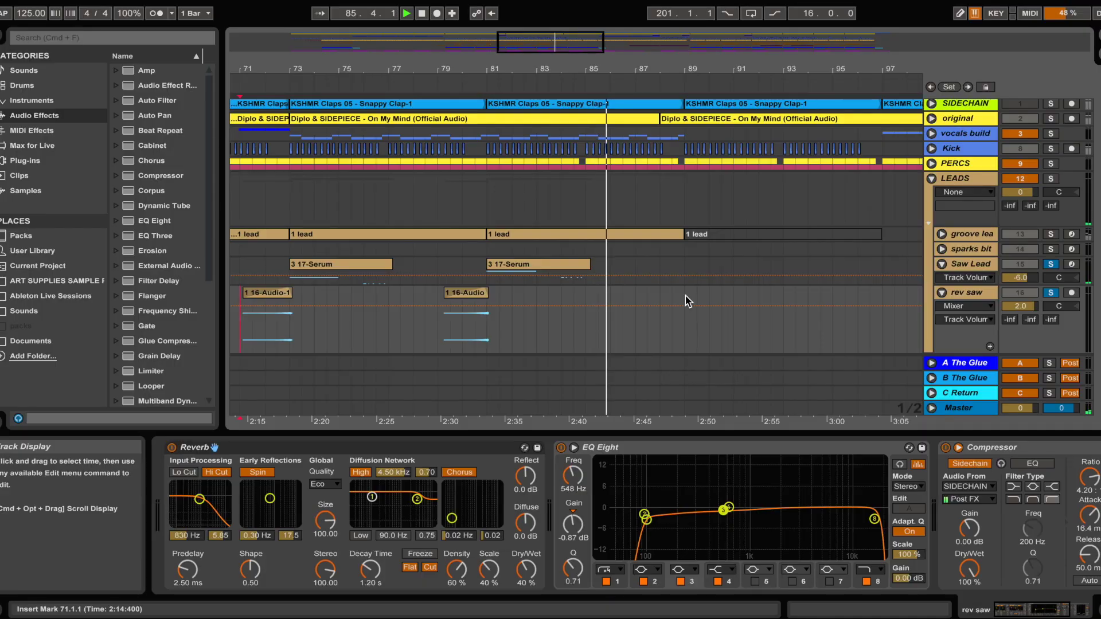
{"action": "key", "text": "space"}
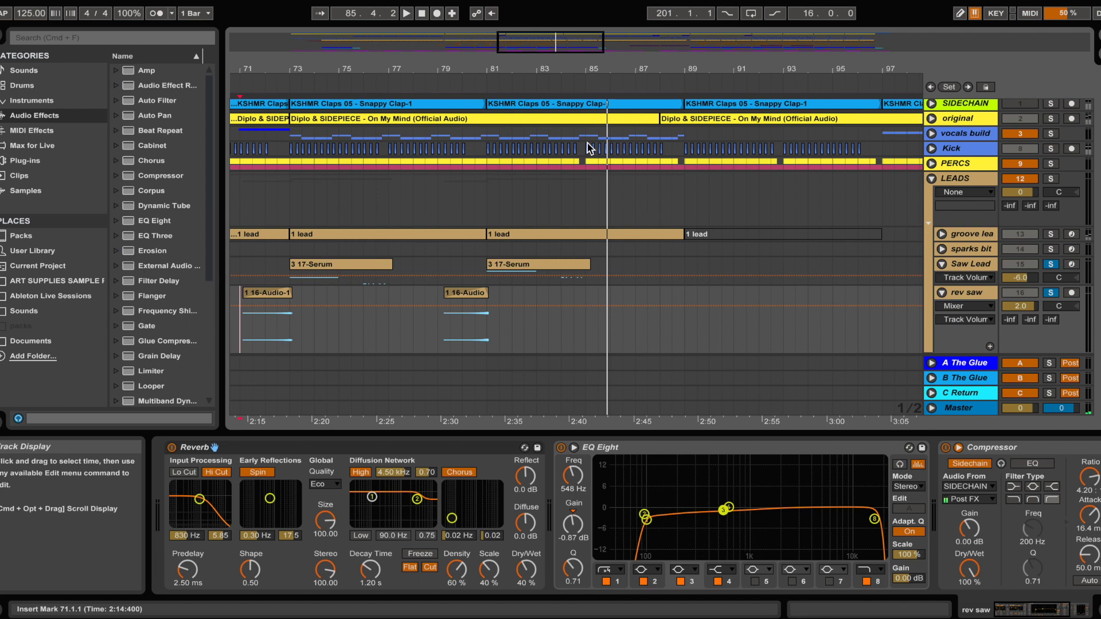
- Unfold the groove lead track, select its clip at bar 73, and play the track soloed
{"action": "left_click_drag", "start_coordinate": [540, 69], "coordinate": [539, 49]}
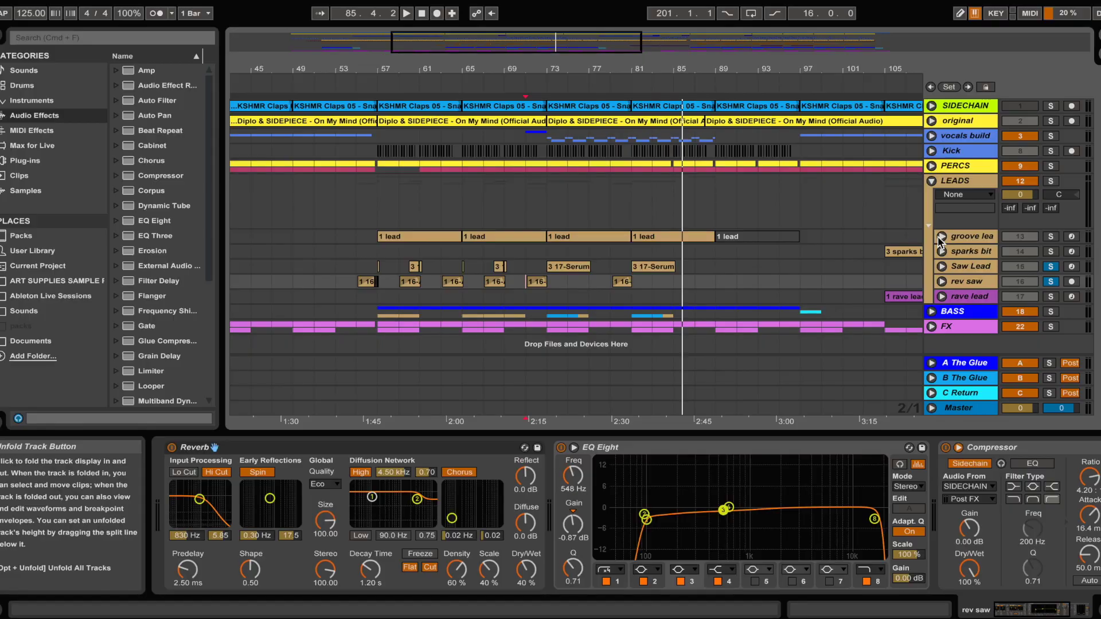
{"action": "left_click", "coordinate": [941, 237]}
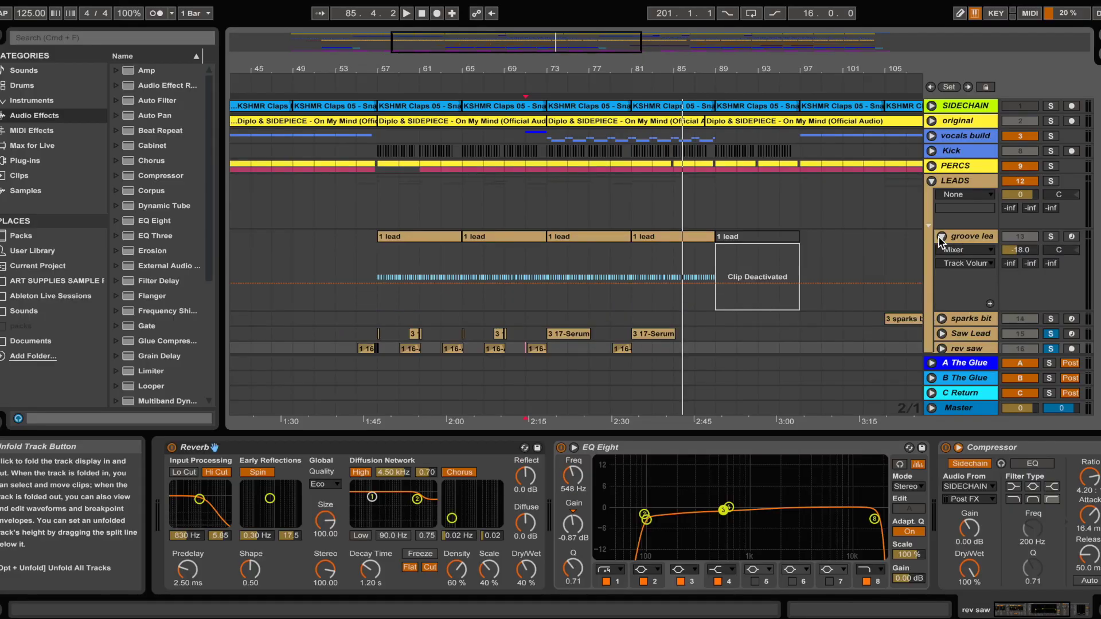
{"action": "left_click", "coordinate": [561, 237]}
{"action": "key", "text": "space"}
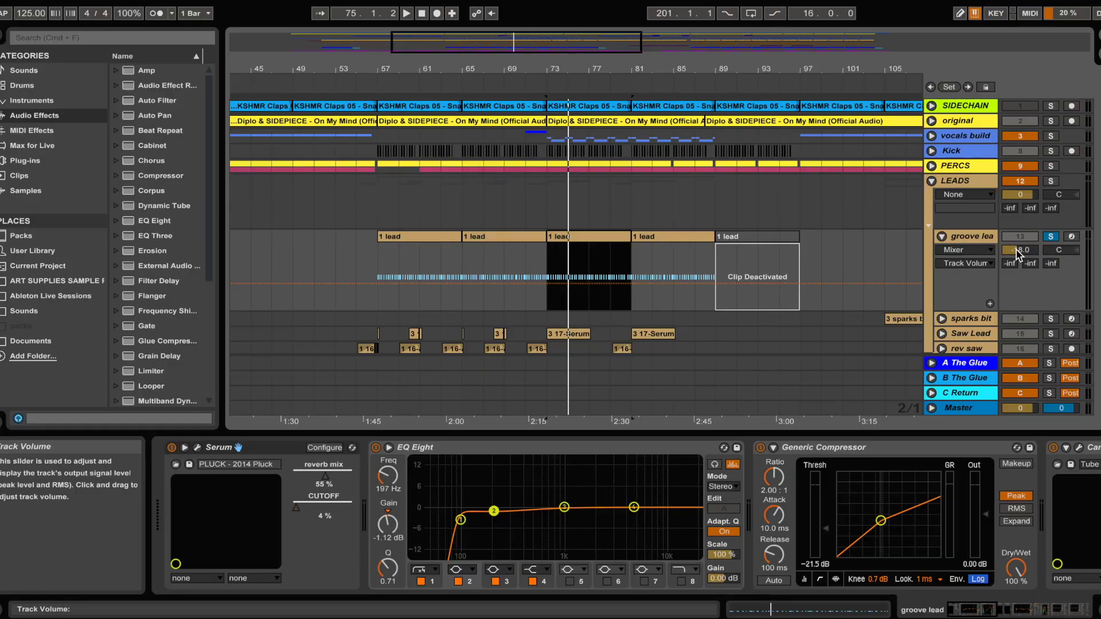
- Examine the groove lead clip's MIDI notes up close, and fold and unsolo the track
{"action": "double_click", "coordinate": [597, 247]}
{"action": "left_click", "coordinate": [794, 519]}
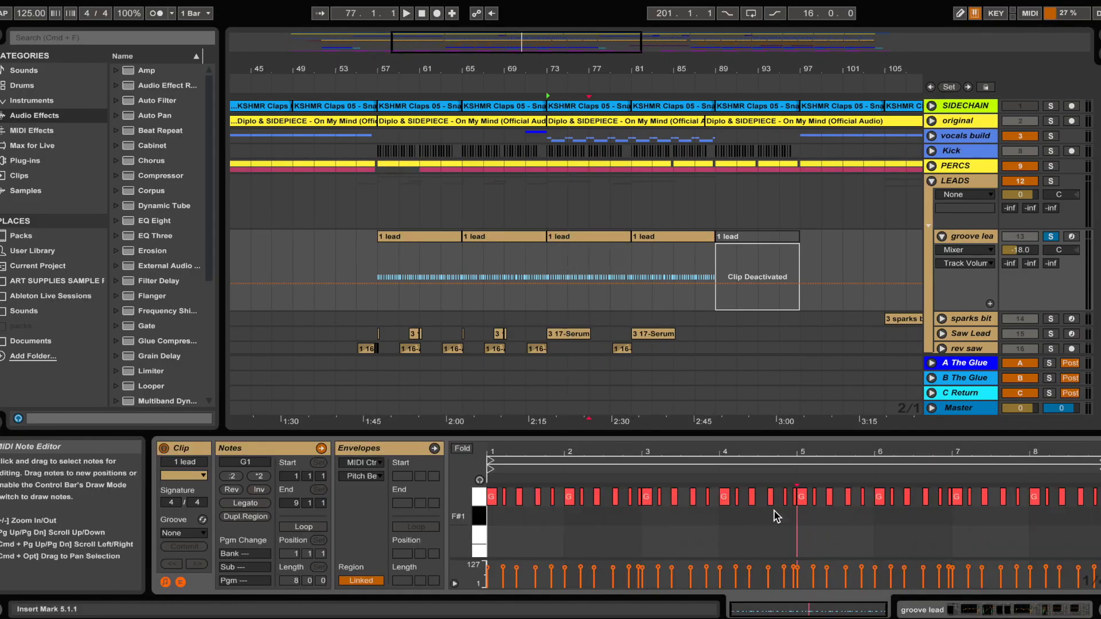
{"action": "left_click_drag", "start_coordinate": [763, 464], "coordinate": [772, 546]}
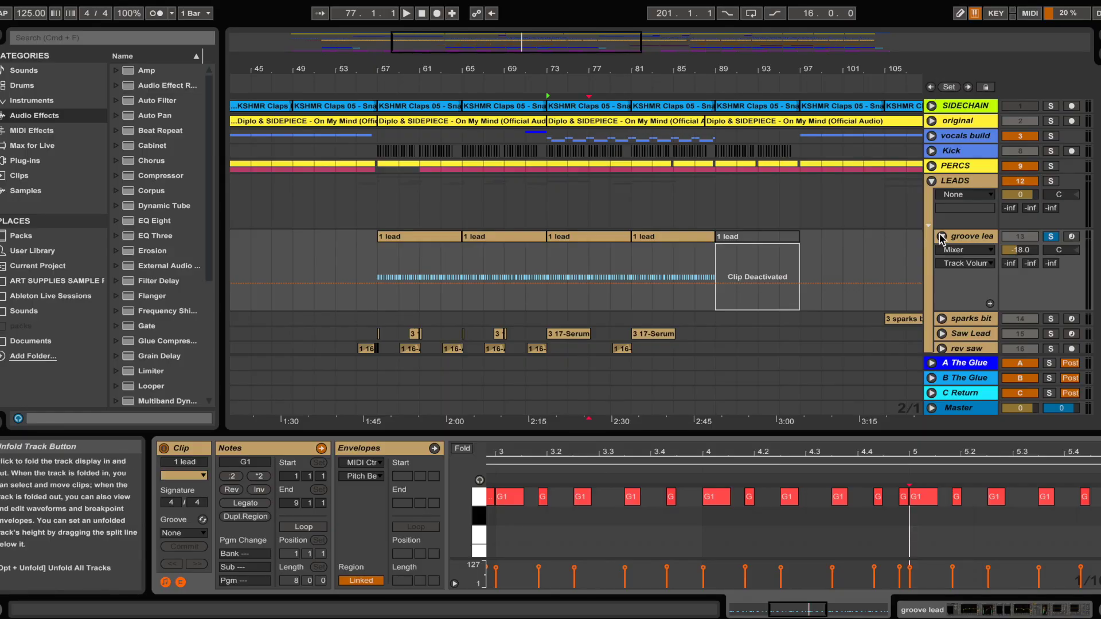
{"action": "left_click", "coordinate": [1050, 237]}
{"action": "left_click", "coordinate": [1050, 237]}
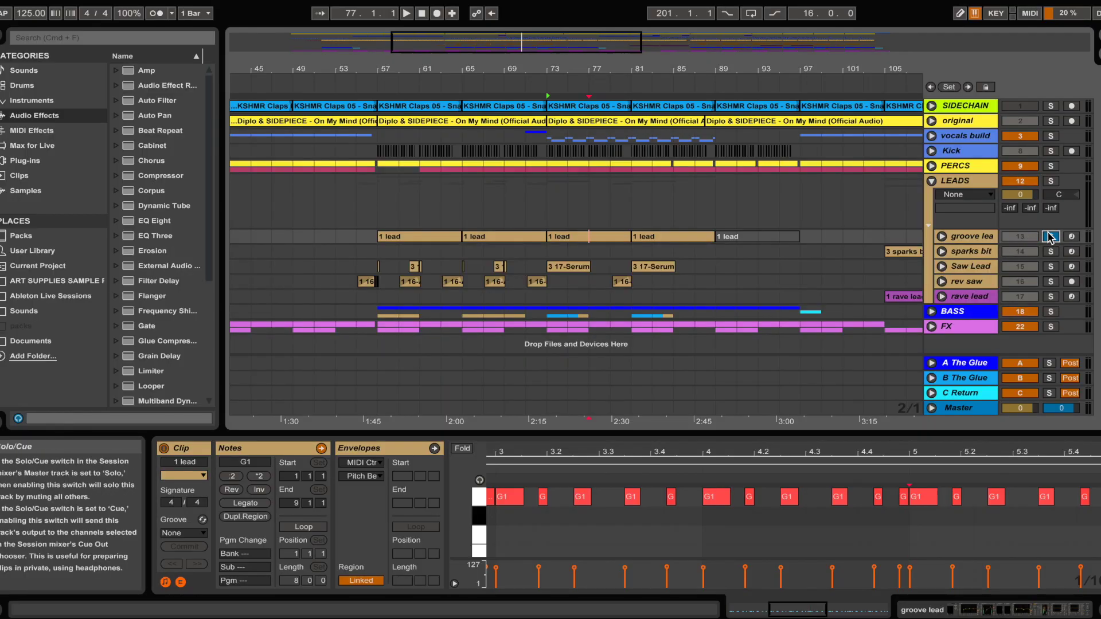
- Select the sparks bite clip at bar 123, solo its track, and play it
{"action": "scroll", "coordinate": [555, 157], "scroll_direction": "right", "scroll_amount": 10}
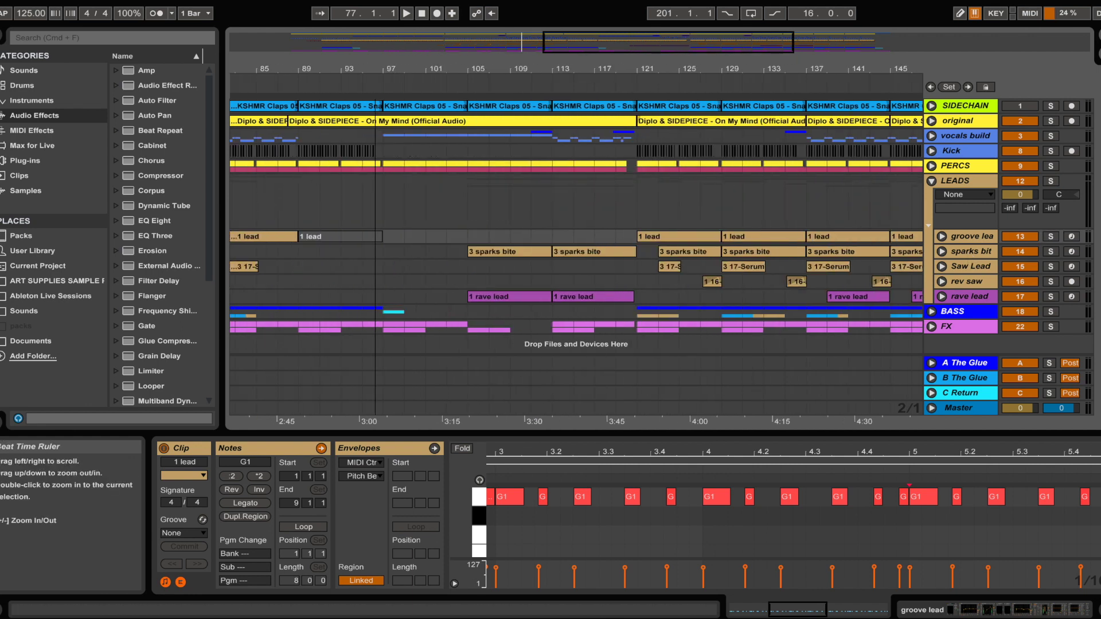
{"action": "left_click", "coordinate": [632, 253]}
{"action": "left_click", "coordinate": [1051, 252]}
{"action": "key", "text": "space"}
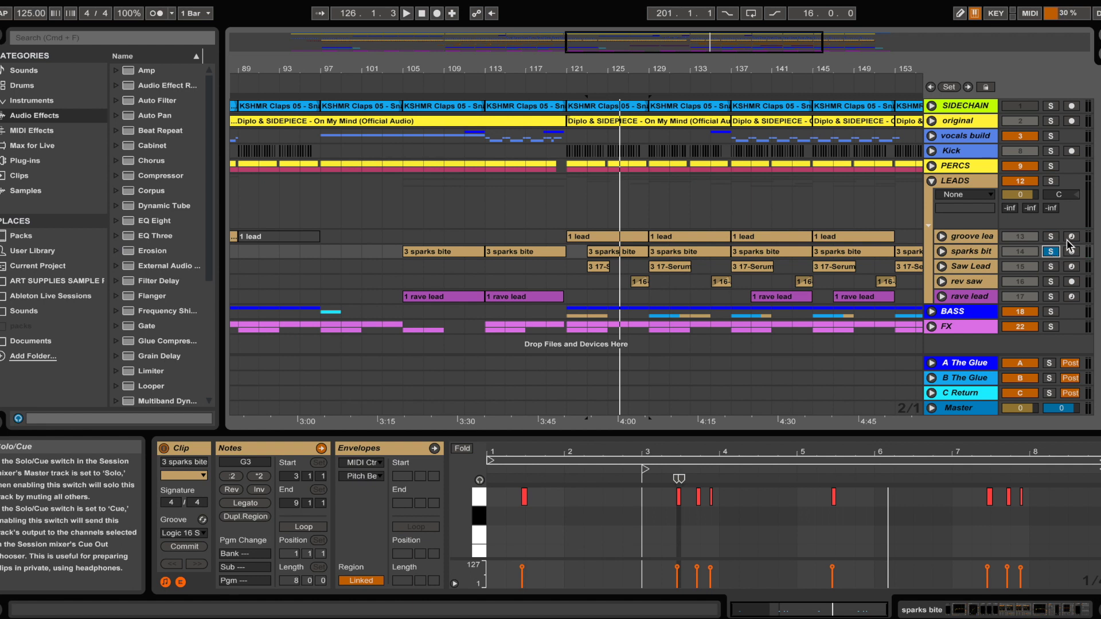
- Unfold the original track, select its clip at bar 121, and play the track soloed
{"action": "left_click", "coordinate": [932, 120]}
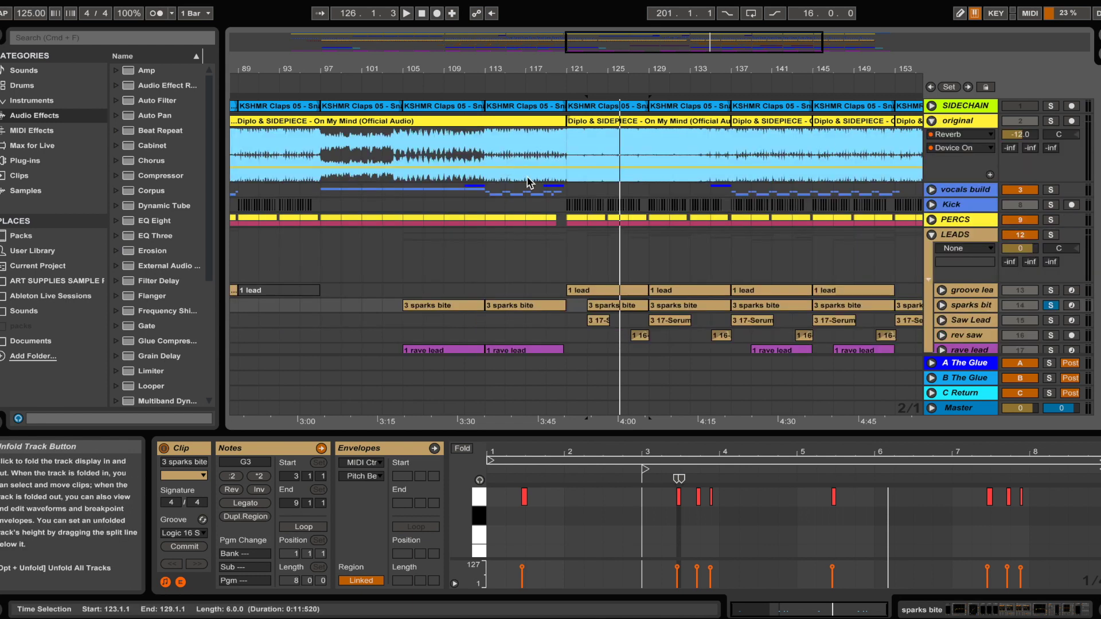
{"action": "left_click", "coordinate": [577, 121]}
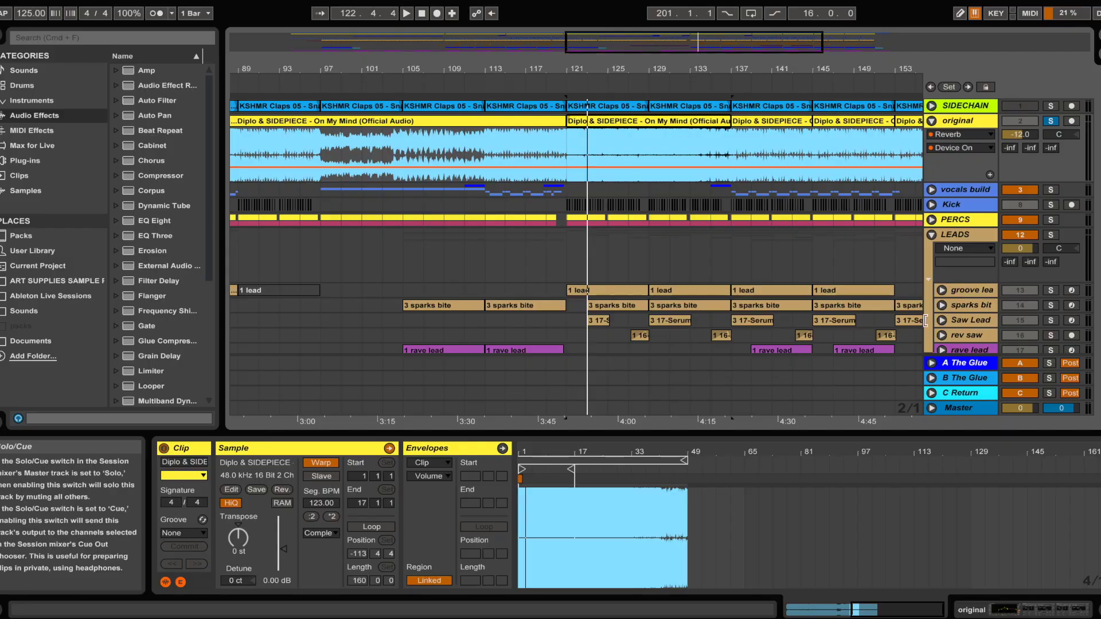
- Unfold the rave lead track, select its clip at bar 139, and play the track soloed
{"action": "scroll", "coordinate": [929, 331], "scroll_direction": "down", "scroll_amount": 2}
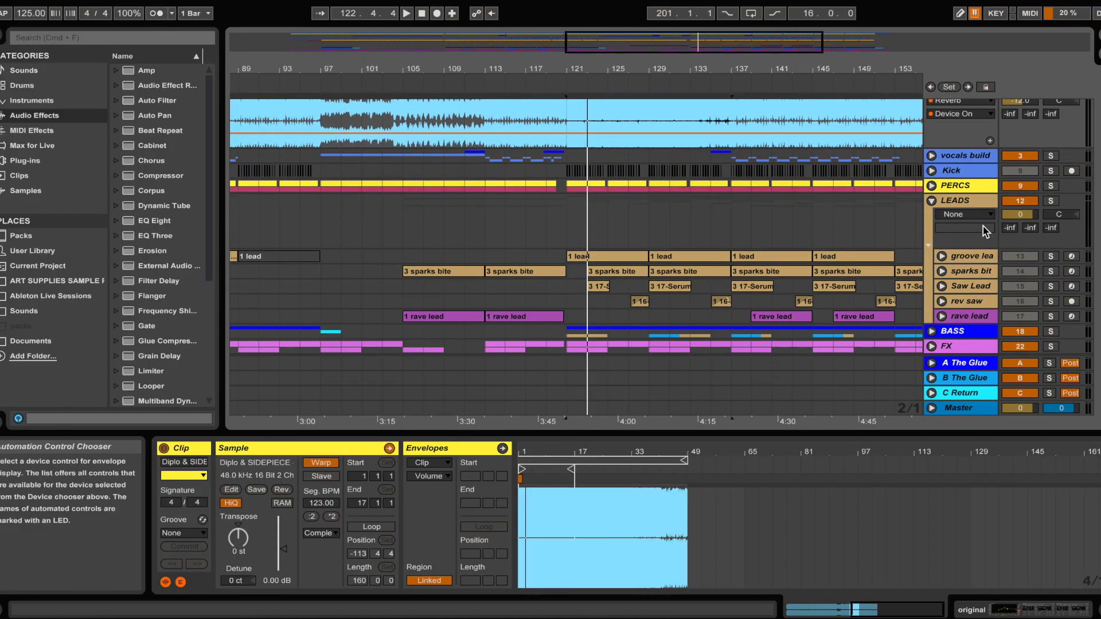
{"action": "left_click", "coordinate": [942, 316]}
{"action": "scroll", "coordinate": [926, 321], "scroll_direction": "down", "scroll_amount": 5}
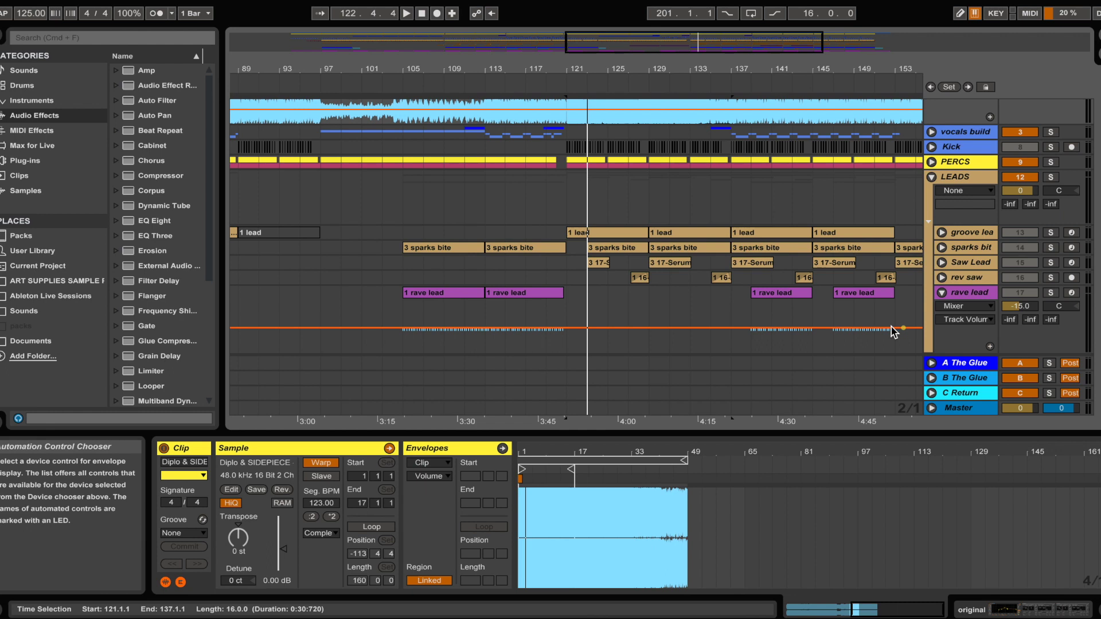
{"action": "left_click", "coordinate": [781, 263]}
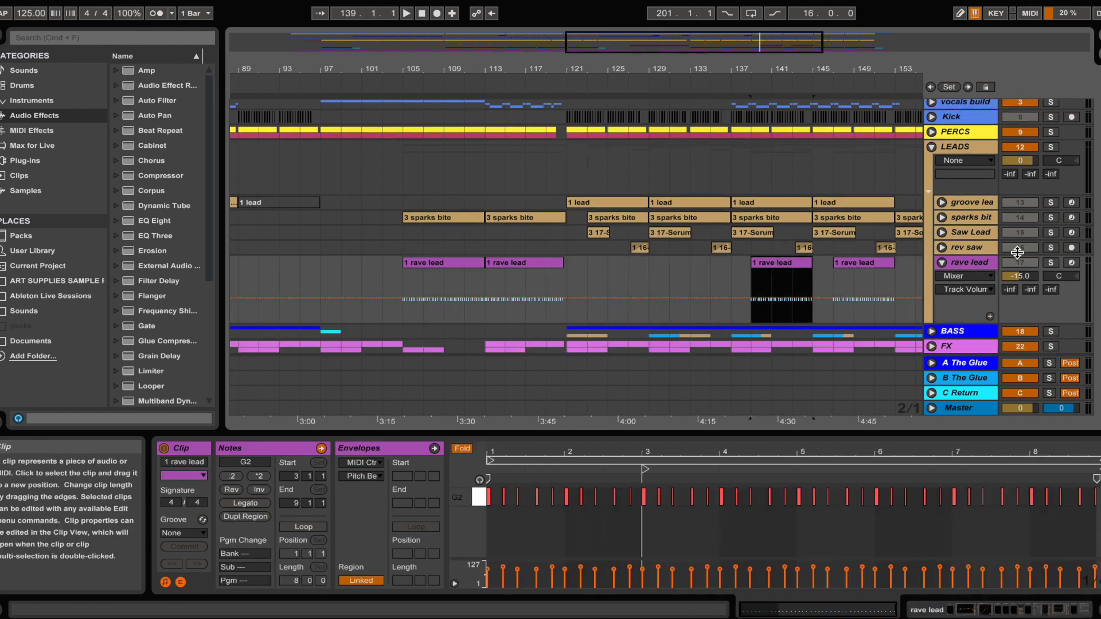
{"action": "left_click", "coordinate": [1050, 265]}
{"action": "key", "text": "space"}
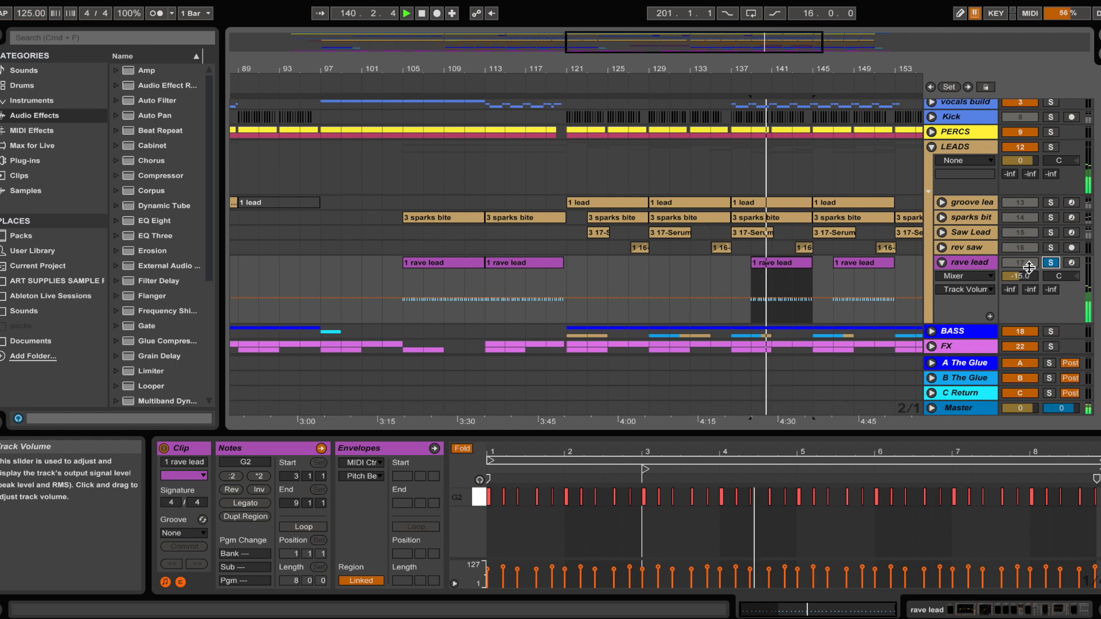
- Stop playback, unsolo and fold the rave lead track, and collapse the LEADS group
{"action": "key", "text": "space"}
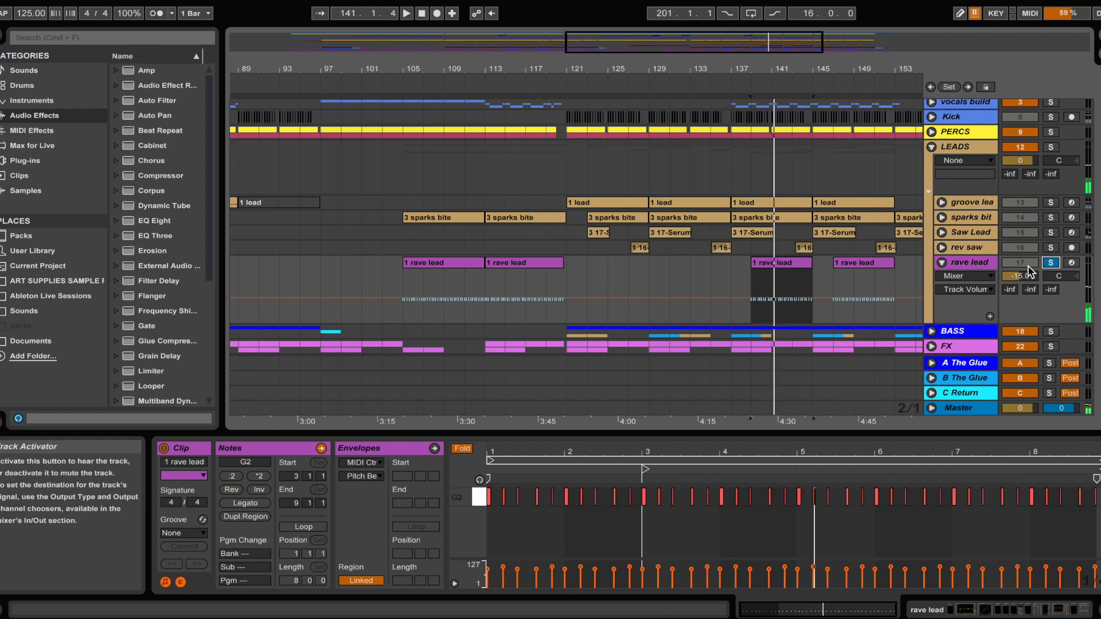
{"action": "left_click_drag", "start_coordinate": [739, 62], "coordinate": [716, 52]}
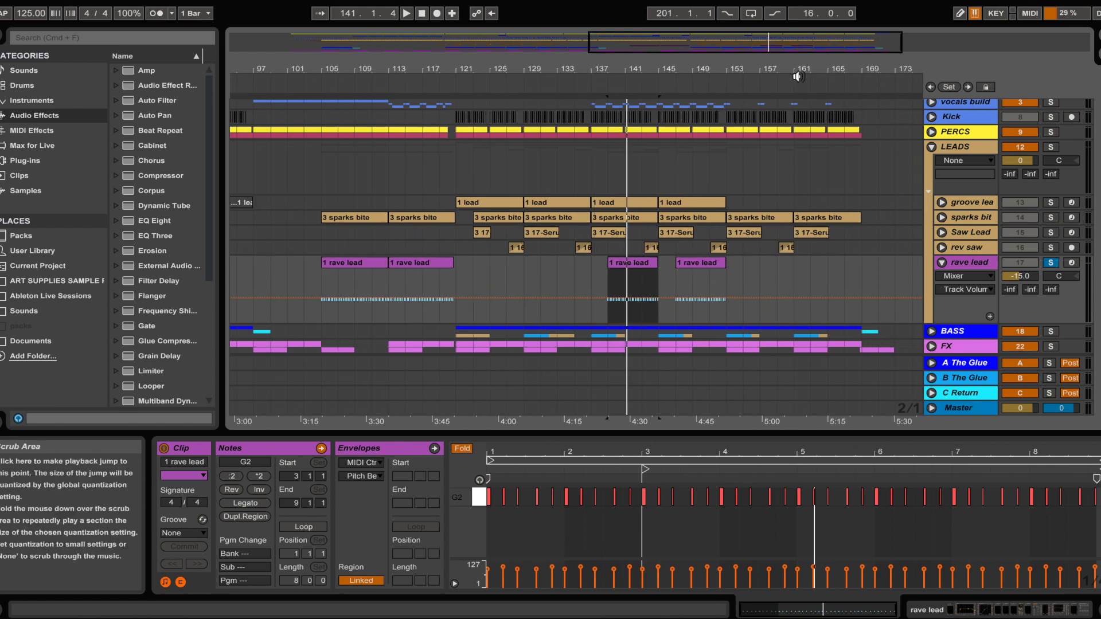
{"action": "left_click", "coordinate": [1051, 262]}
{"action": "left_click", "coordinate": [941, 262]}
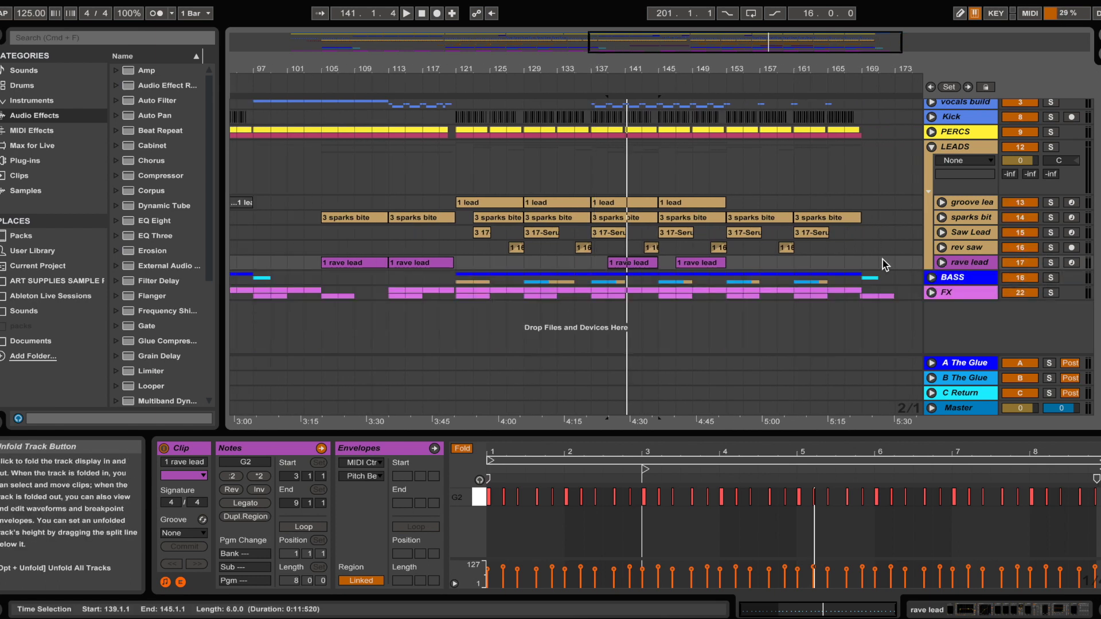
{"action": "left_click", "coordinate": [935, 148]}
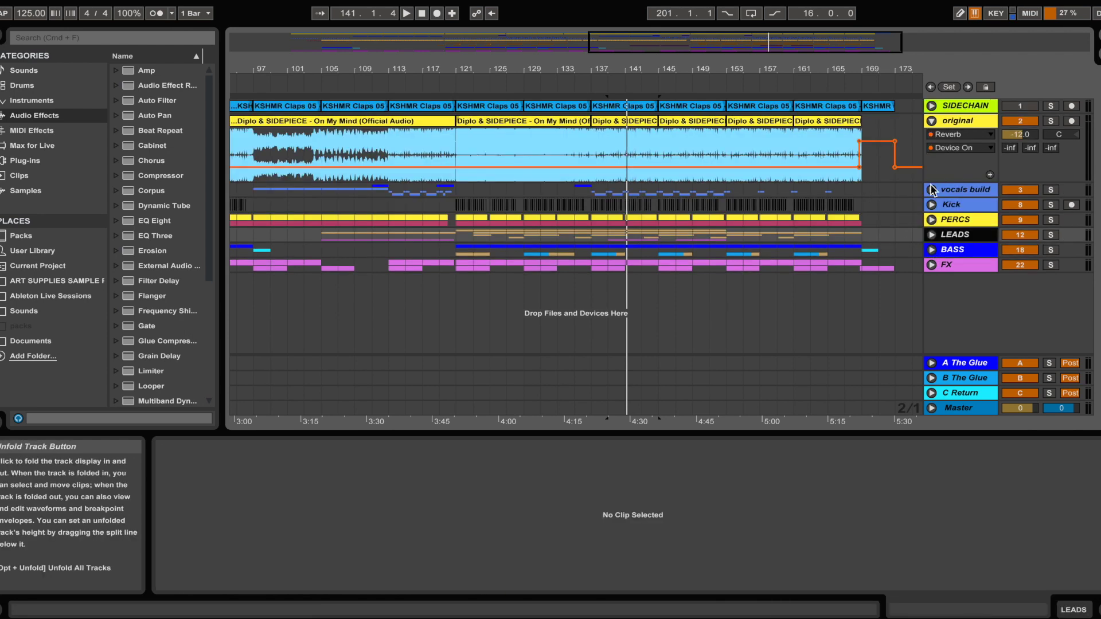
- Unfold the BASS group and its mid bass track around the first drop at bar 57
{"action": "left_click", "coordinate": [931, 249]}
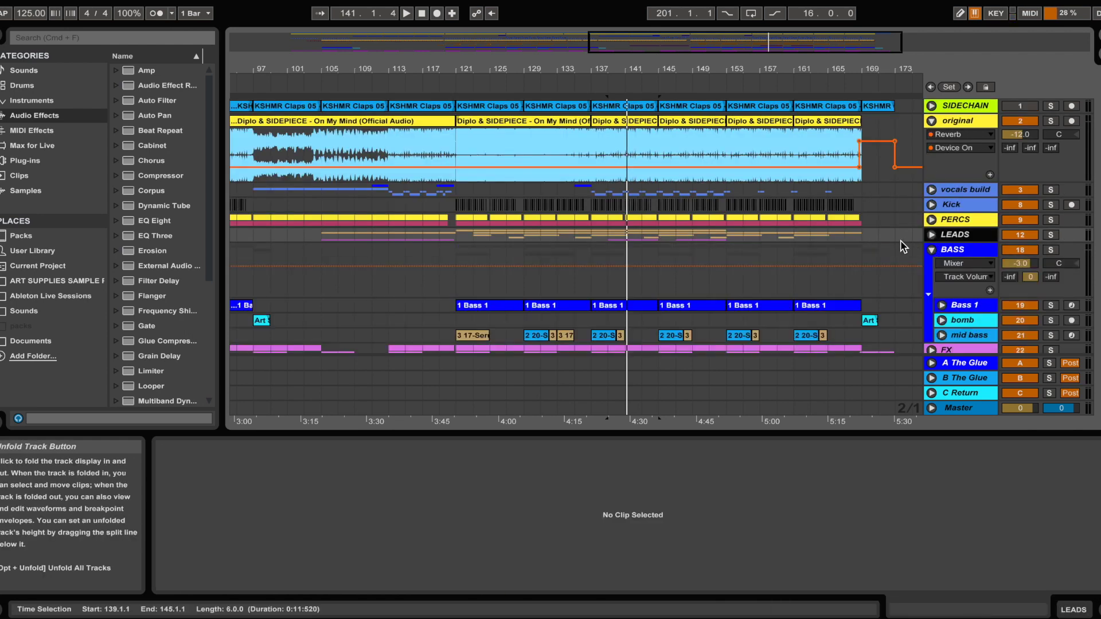
{"action": "scroll", "coordinate": [545, 78], "scroll_direction": "left", "scroll_amount": 5}
{"action": "left_click_drag", "start_coordinate": [576, 80], "coordinate": [575, 102]}
{"action": "left_click_drag", "start_coordinate": [417, 67], "coordinate": [417, 115]}
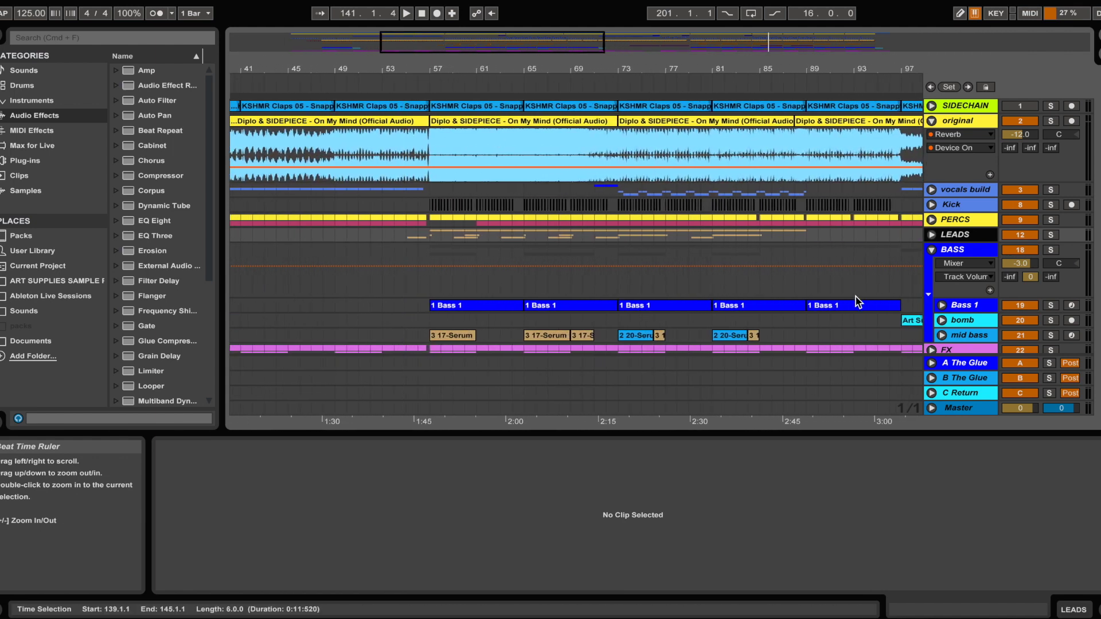
{"action": "left_click", "coordinate": [942, 336]}
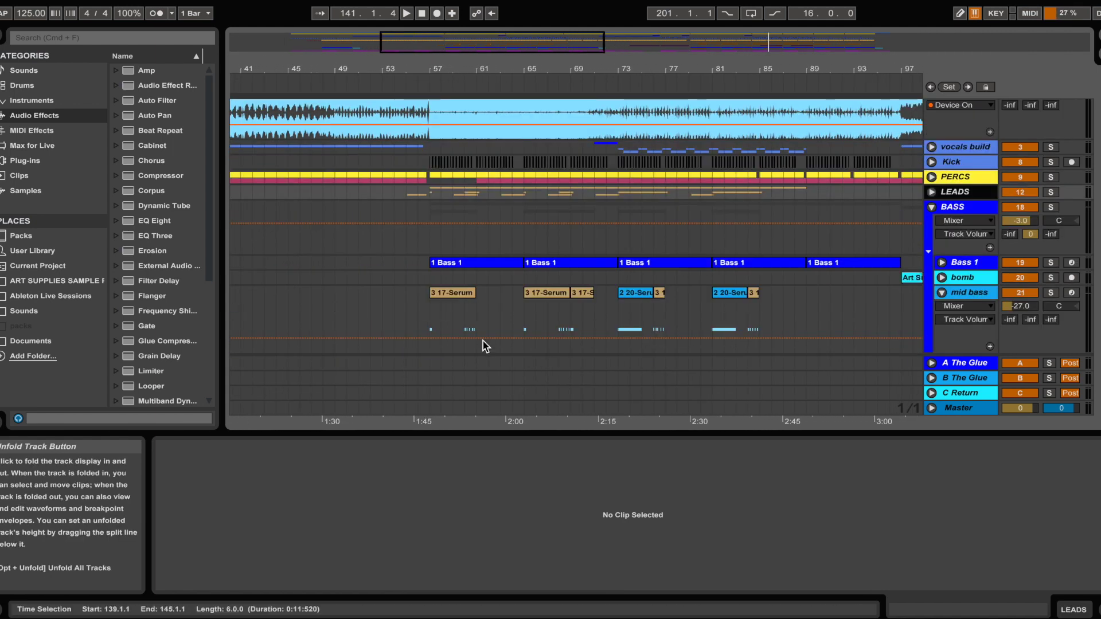
- Select the mid bass clip at bar 57 and play the track soloed
{"action": "left_click", "coordinate": [453, 304]}
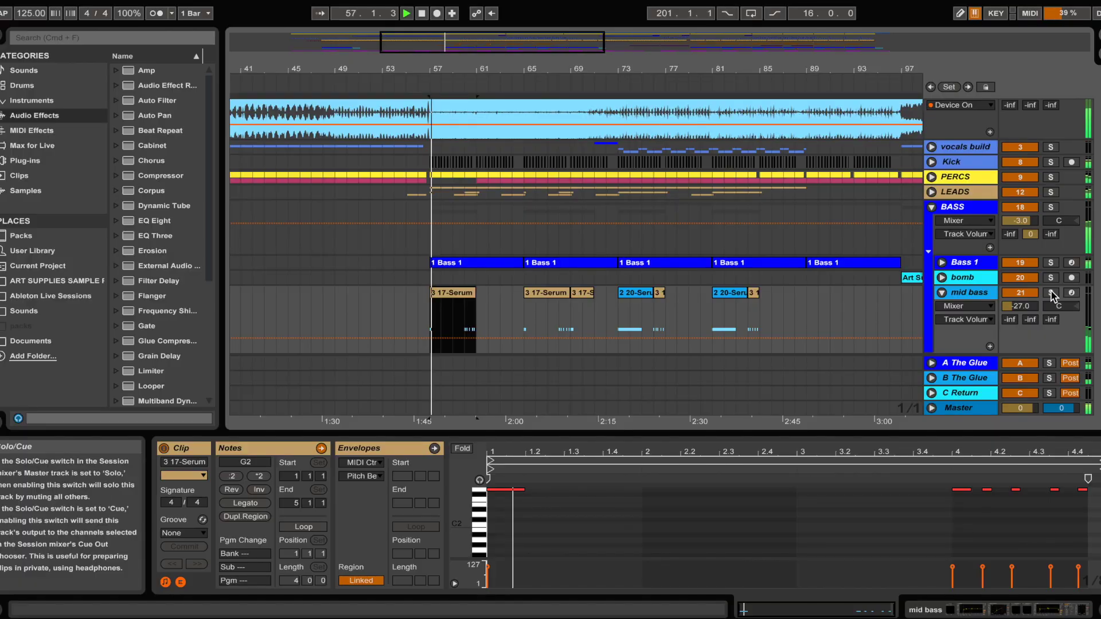
{"action": "left_click", "coordinate": [1051, 293]}
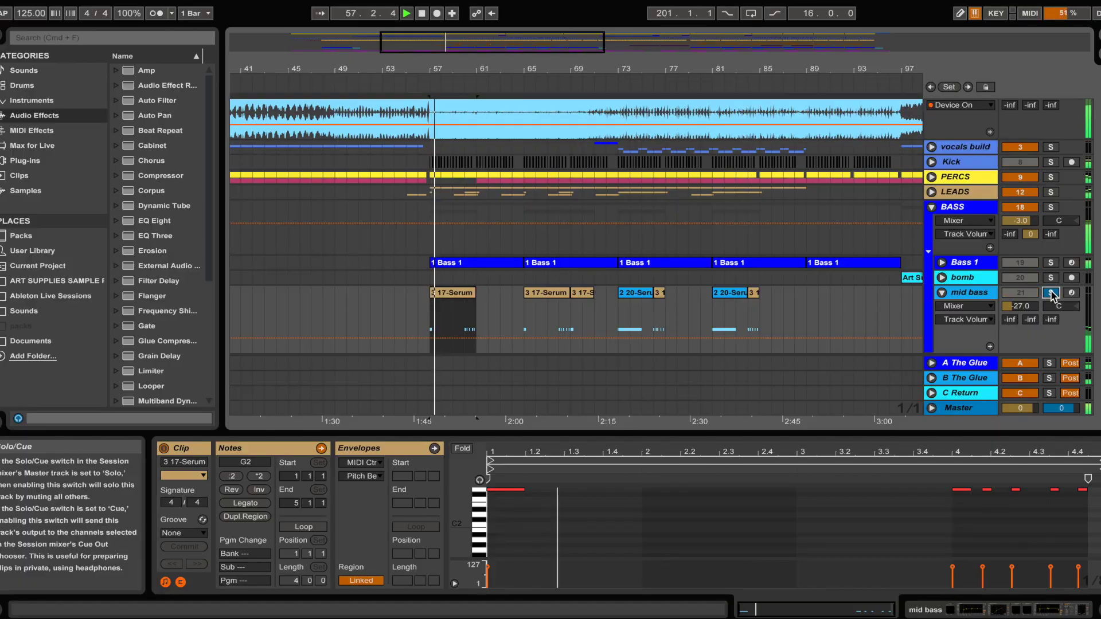
{"action": "left_click", "coordinate": [464, 324]}
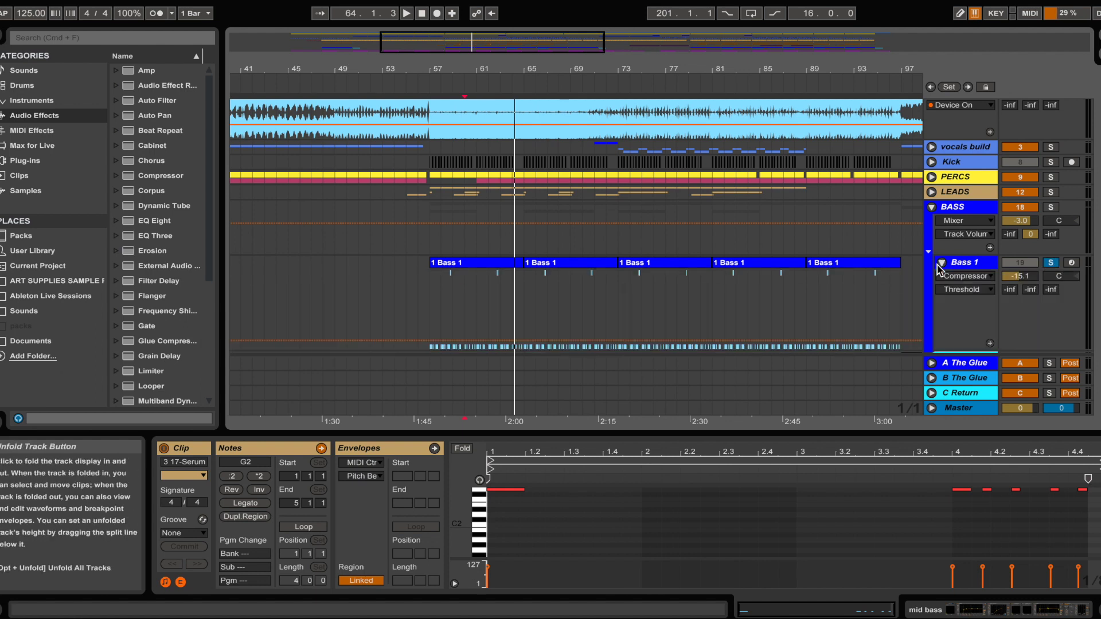
- Show the notes of the Bass 1 clip at bar 57, and open the track's device chain
{"action": "left_click", "coordinate": [509, 263]}
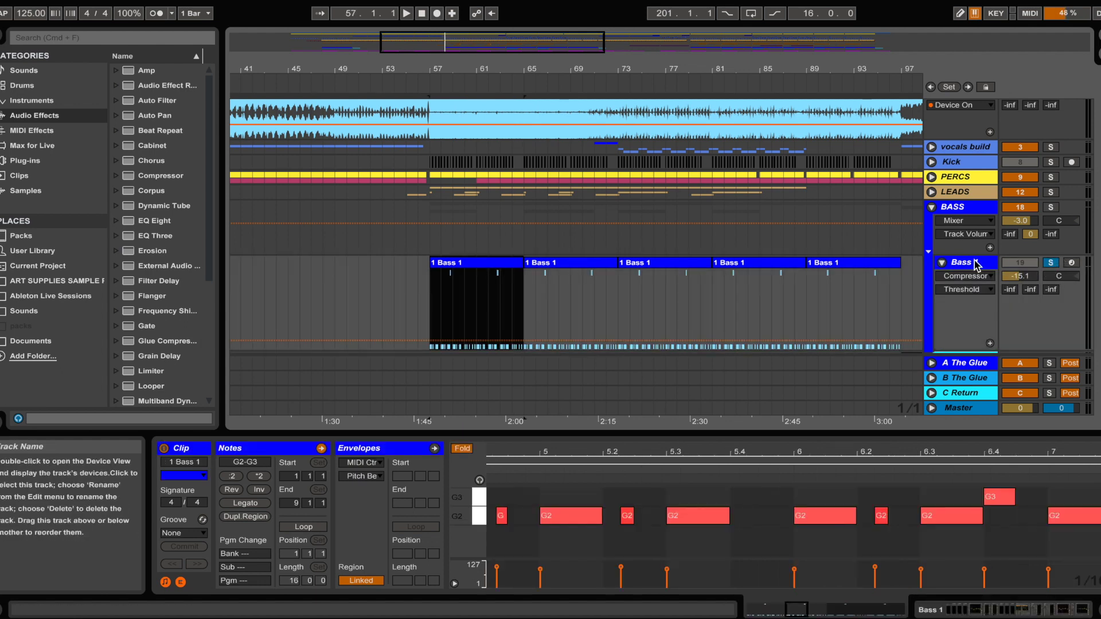
{"action": "left_click", "coordinate": [969, 263]}
{"action": "double_click", "coordinate": [969, 263]}
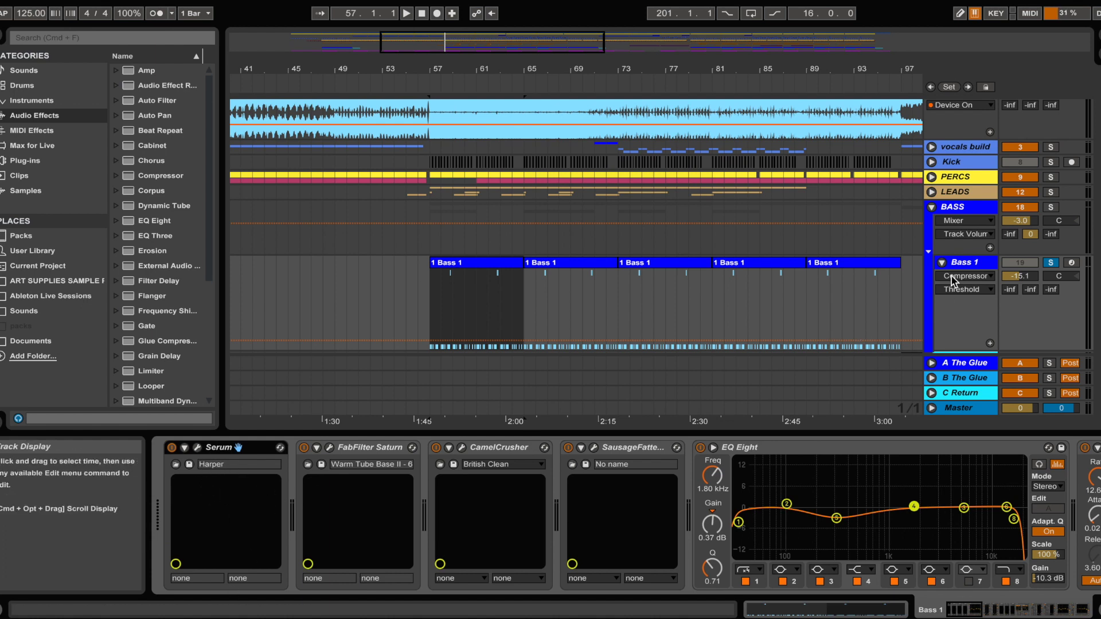
- Fold the Bass 1 track and play it soloed from bar 57
{"action": "left_click", "coordinate": [942, 262]}
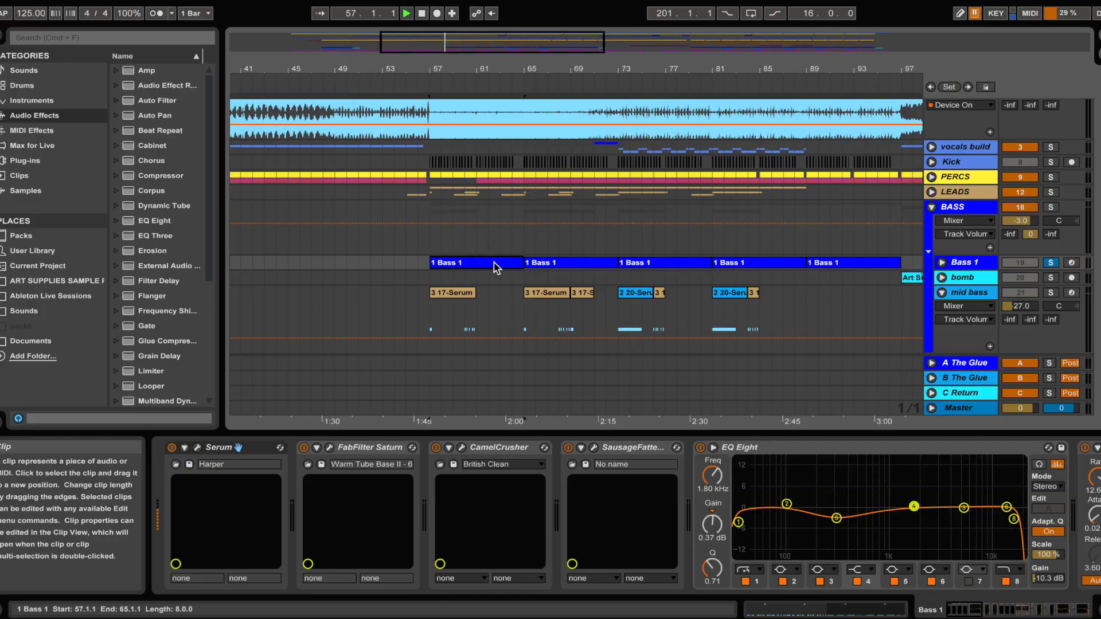
{"action": "key", "text": "space"}
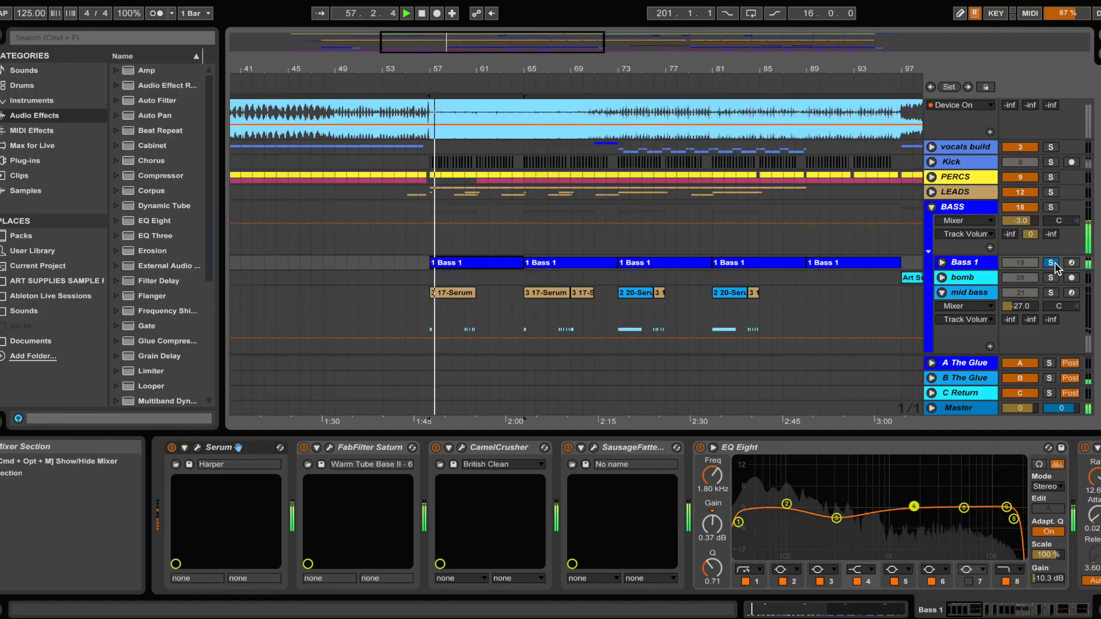